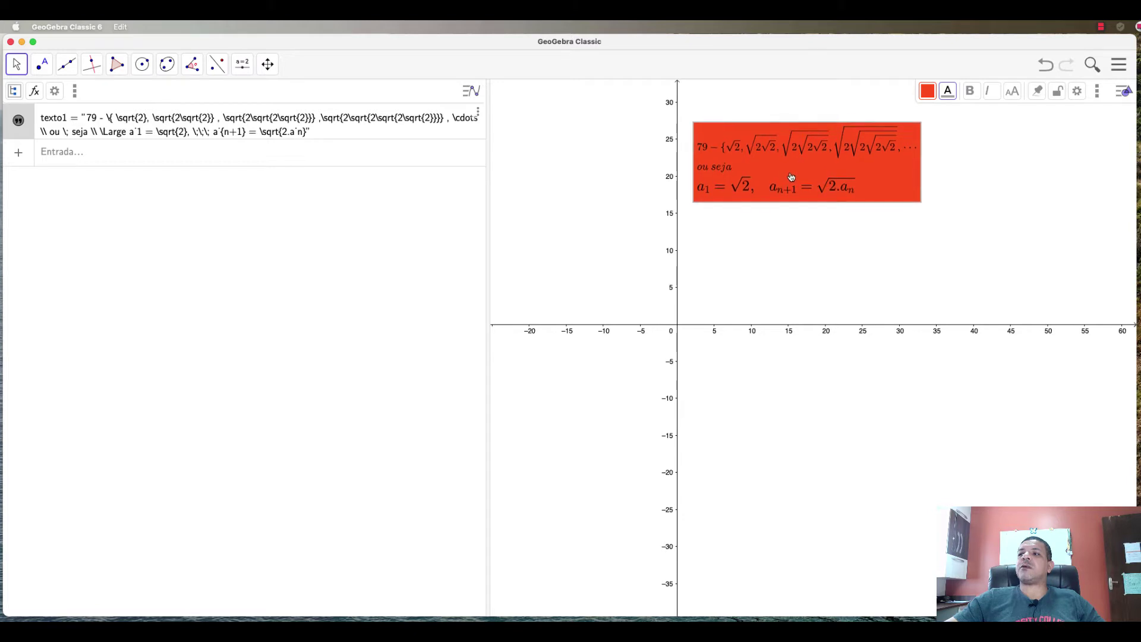
- Create a number slider n ranging from 1 to 50 and place it beside the red formula text in the graphics view
click(100, 158)
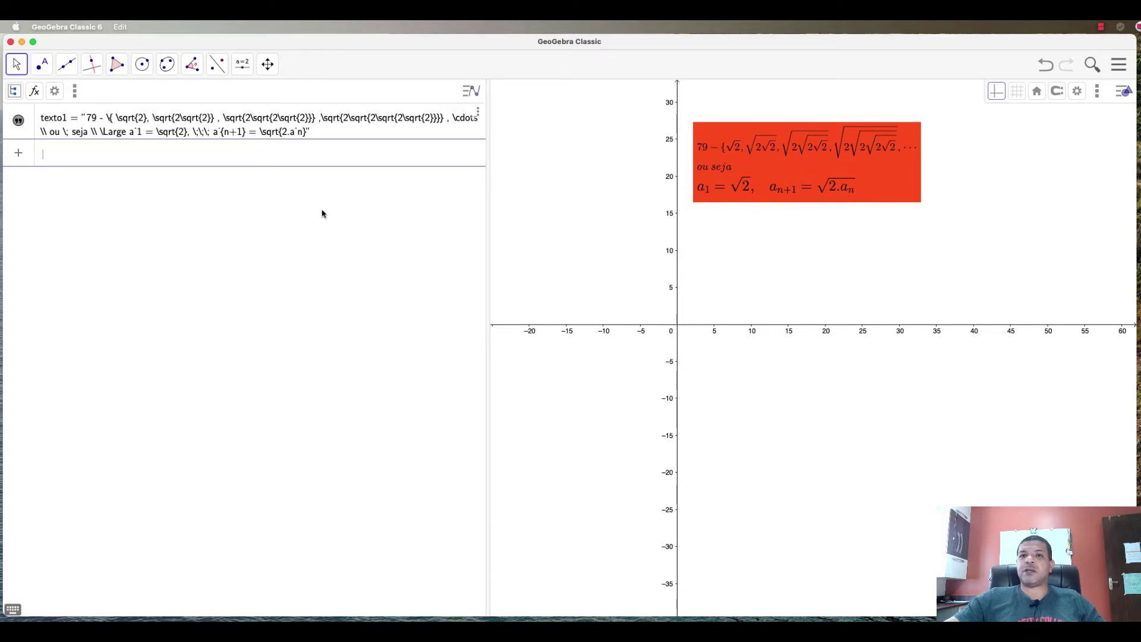
click(243, 69)
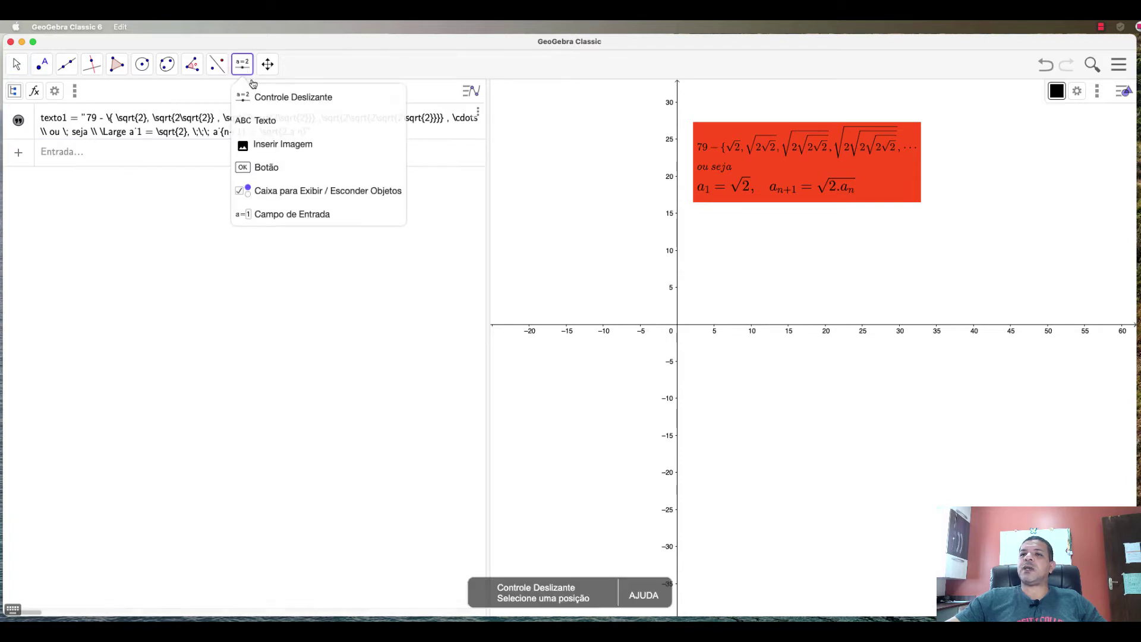
click(279, 95)
click(563, 233)
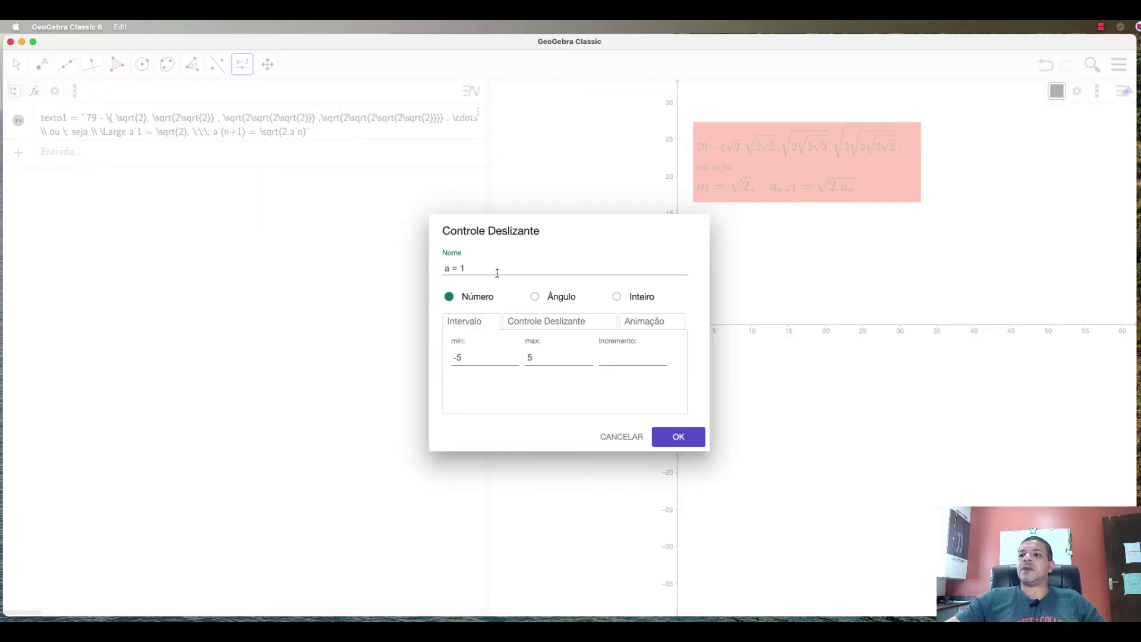
drag(472, 269, 428, 268)
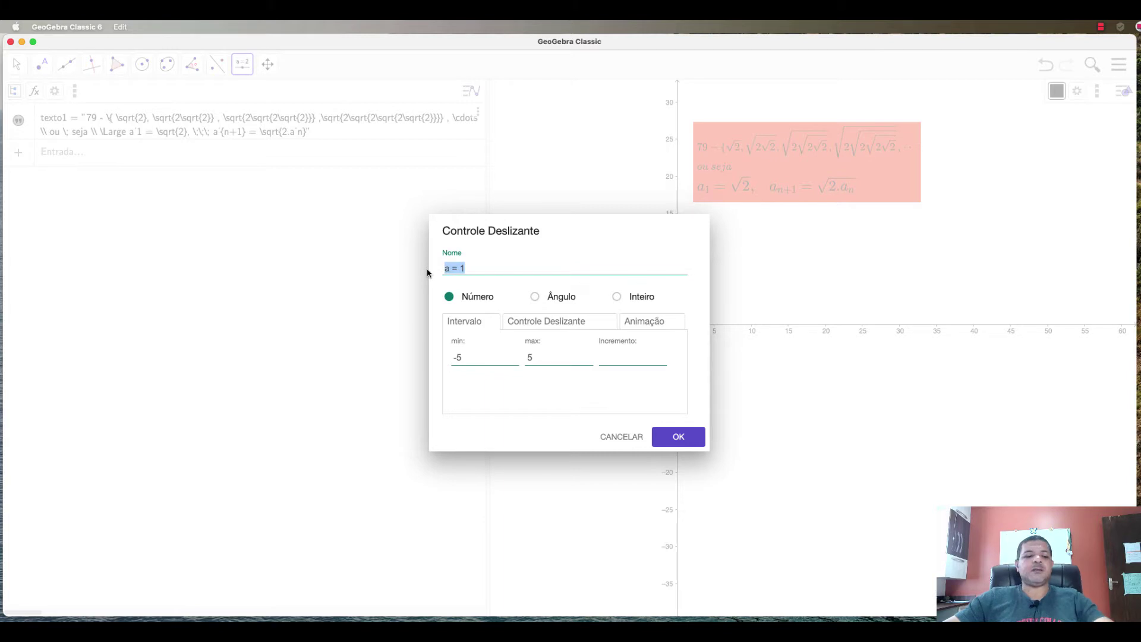
text(n)
drag(470, 355, 439, 358)
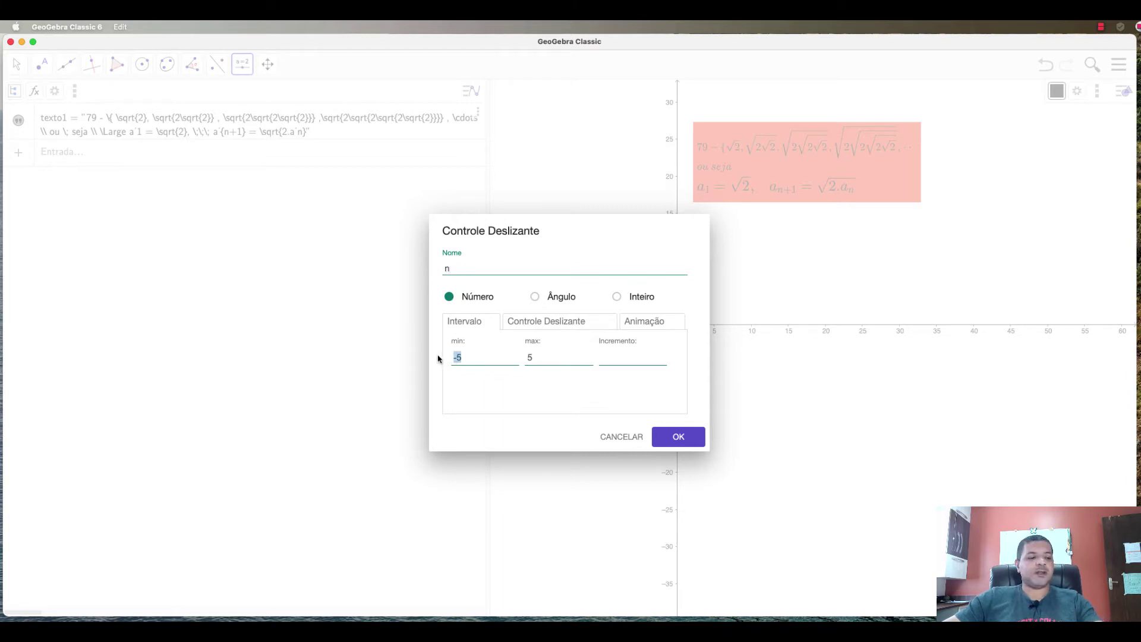
text(1)
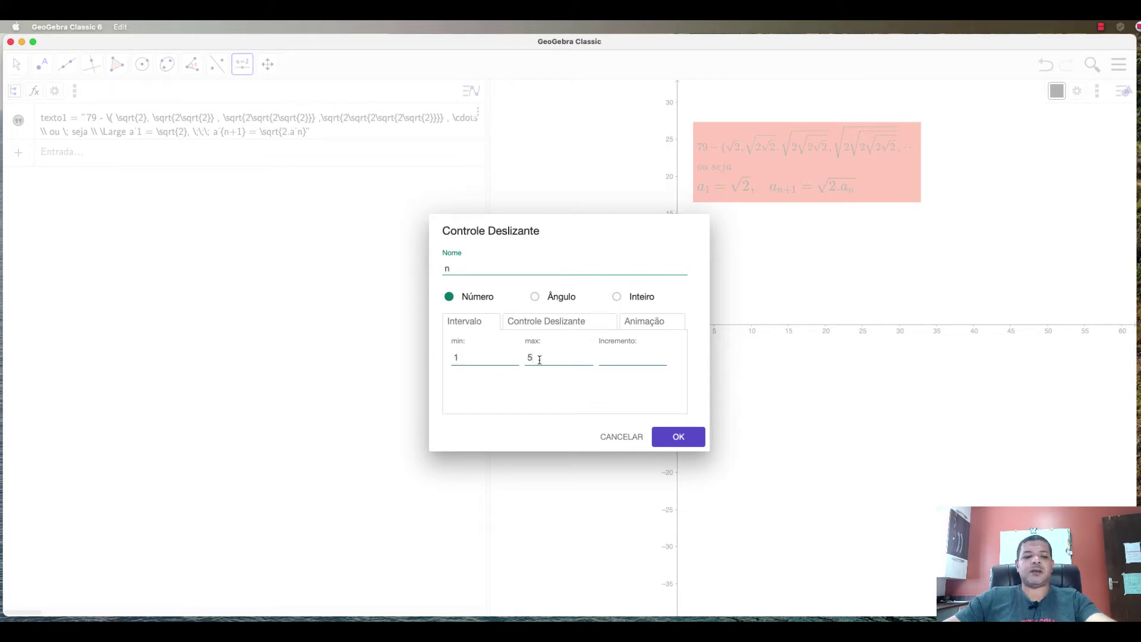
text(0)
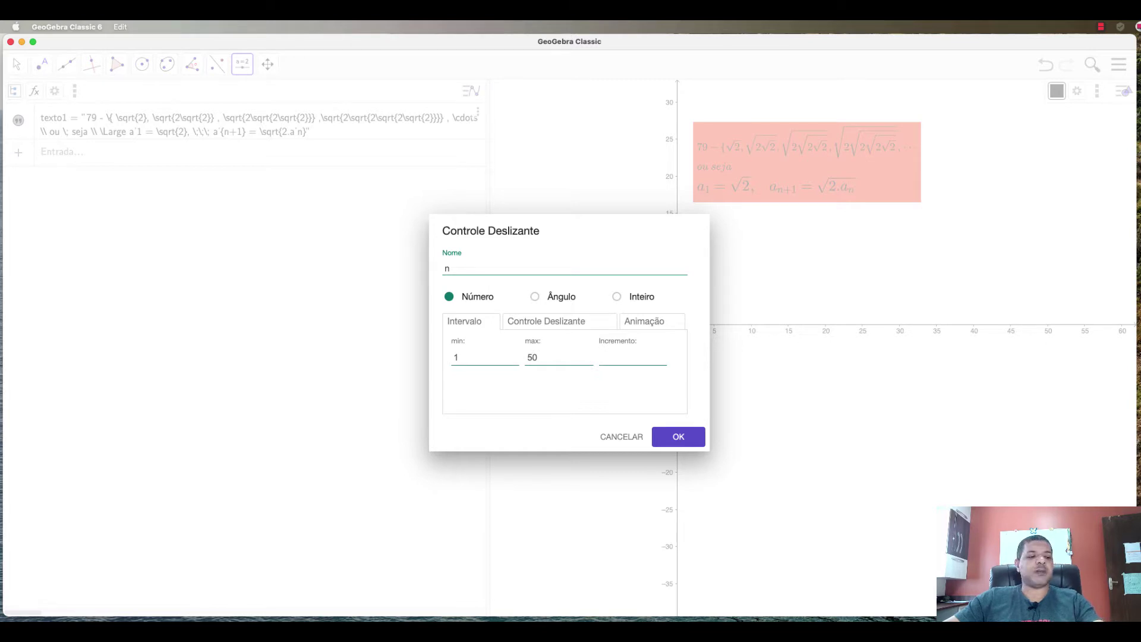
click(677, 435)
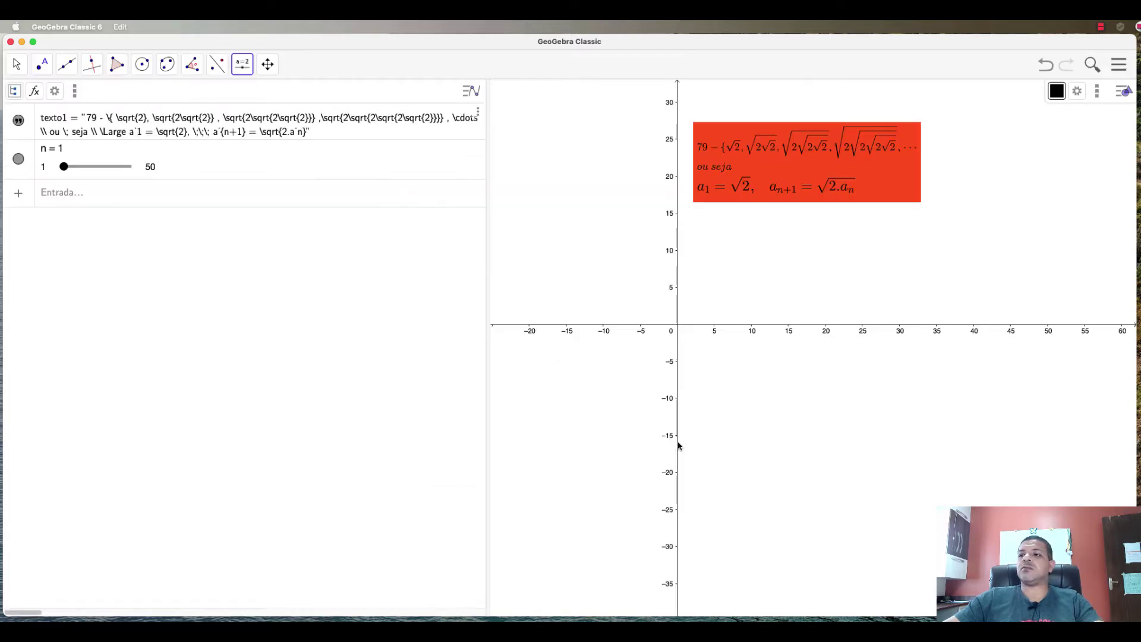
click(17, 64)
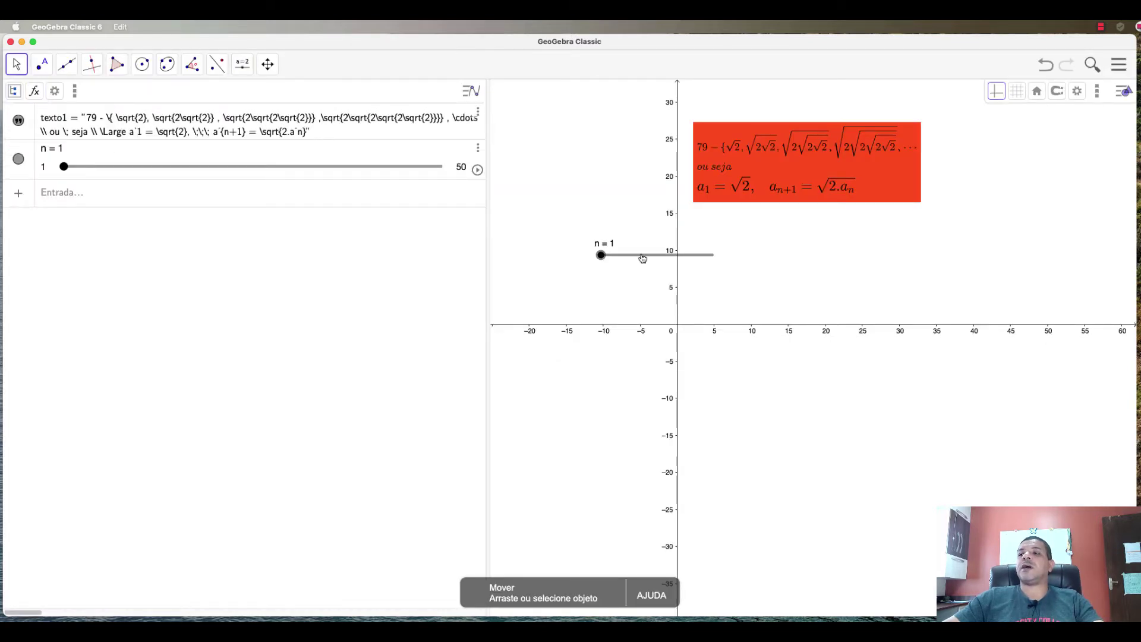
drag(642, 258, 593, 141)
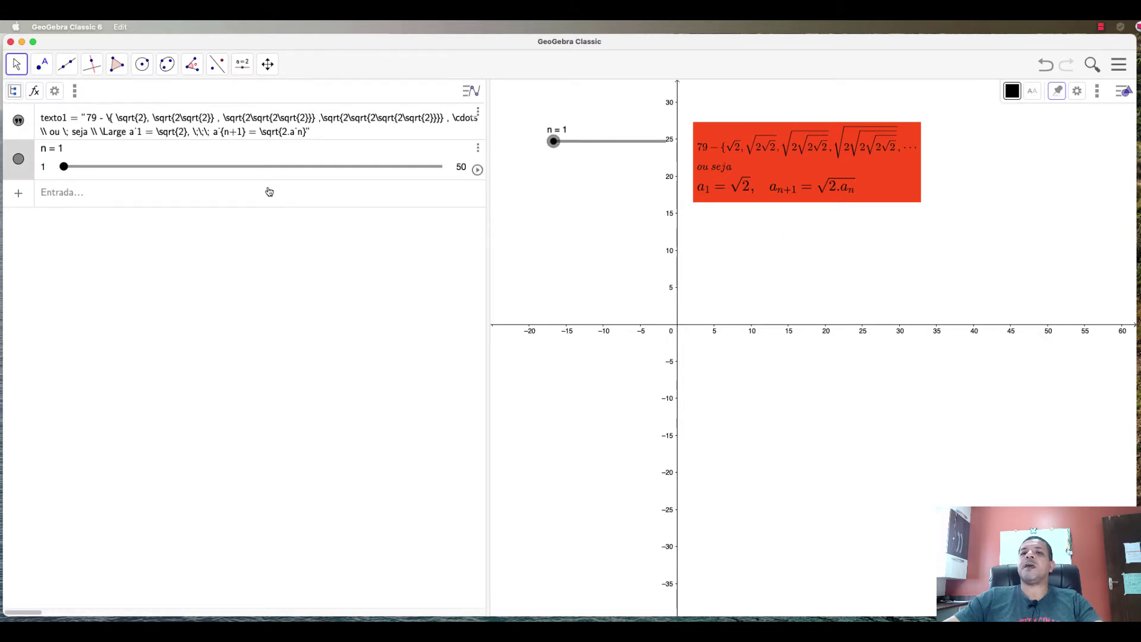
- Define the number a as the square root of 2 in the algebra view
click(155, 201)
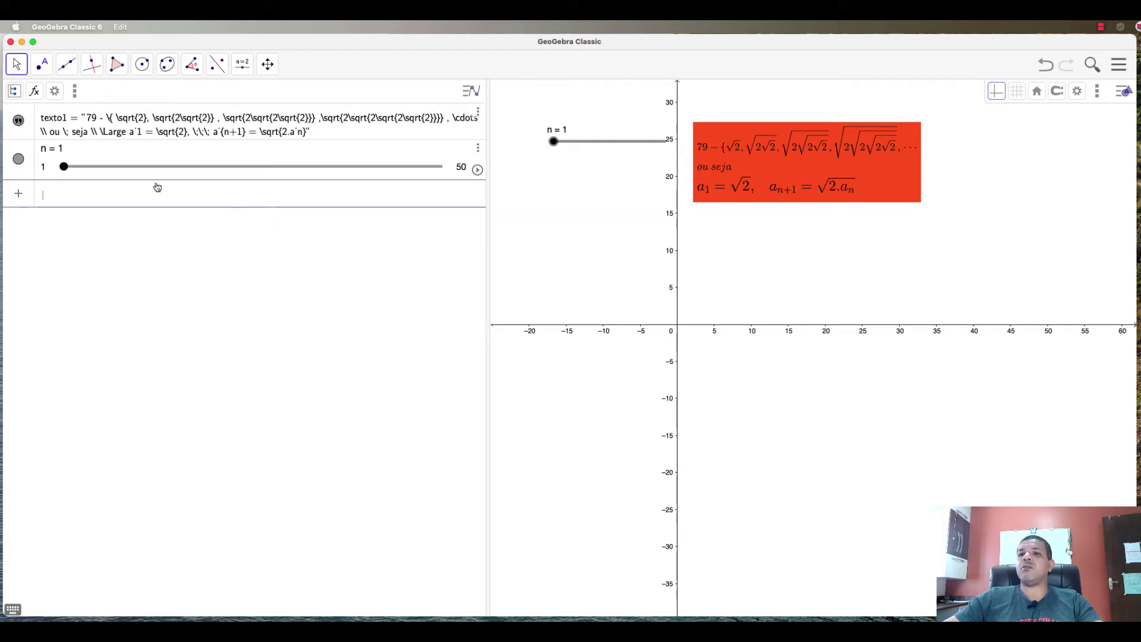
text(a)
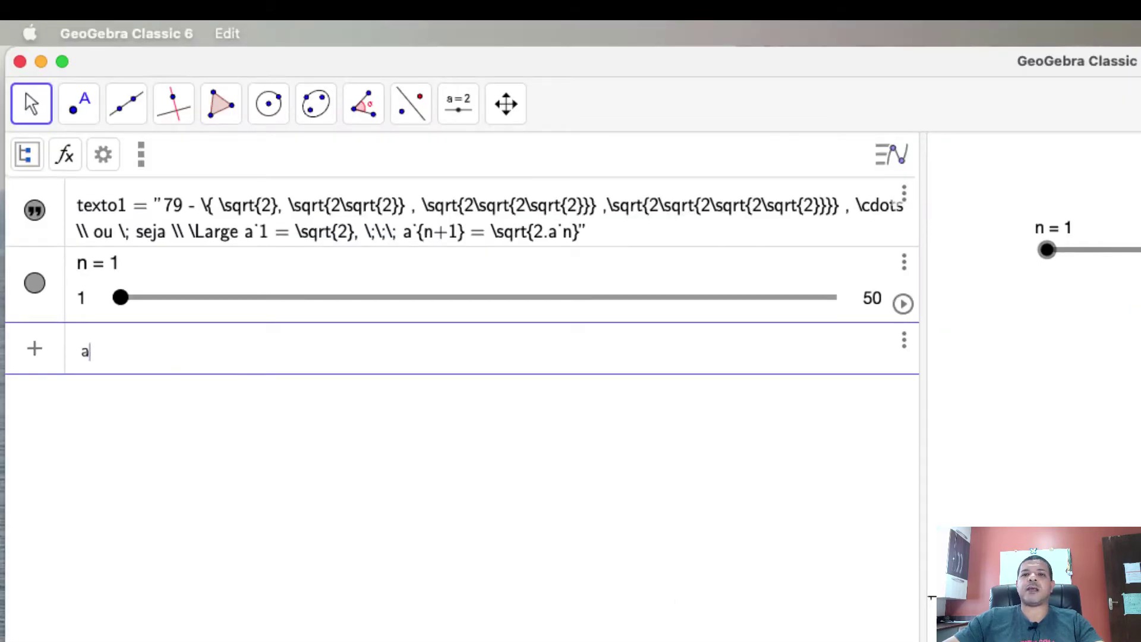
text(=)
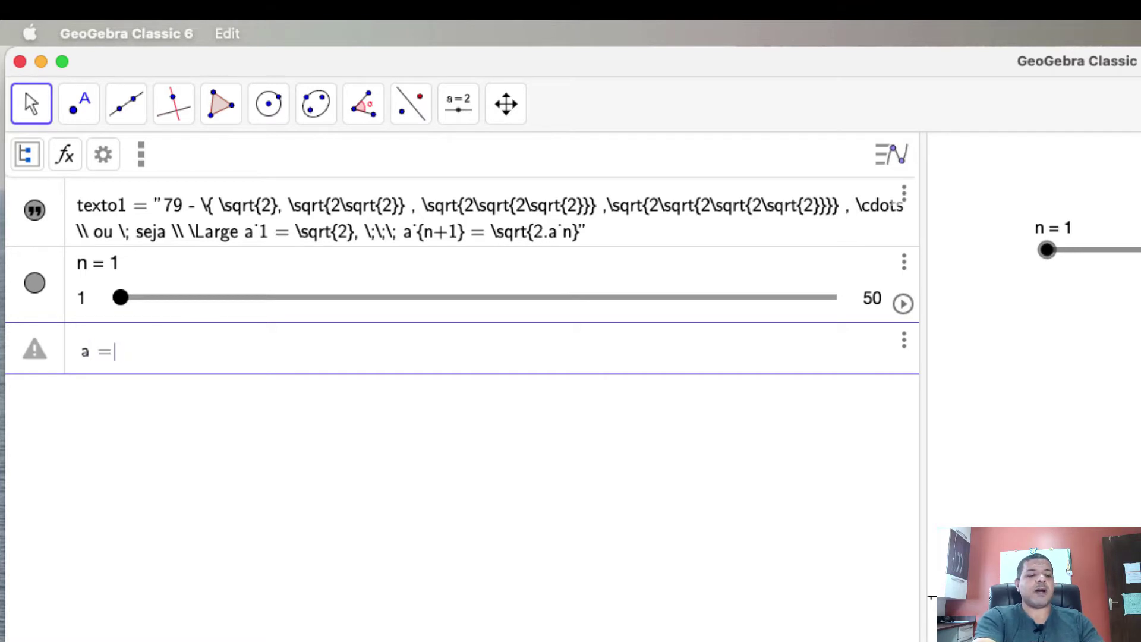
text(sqrt)
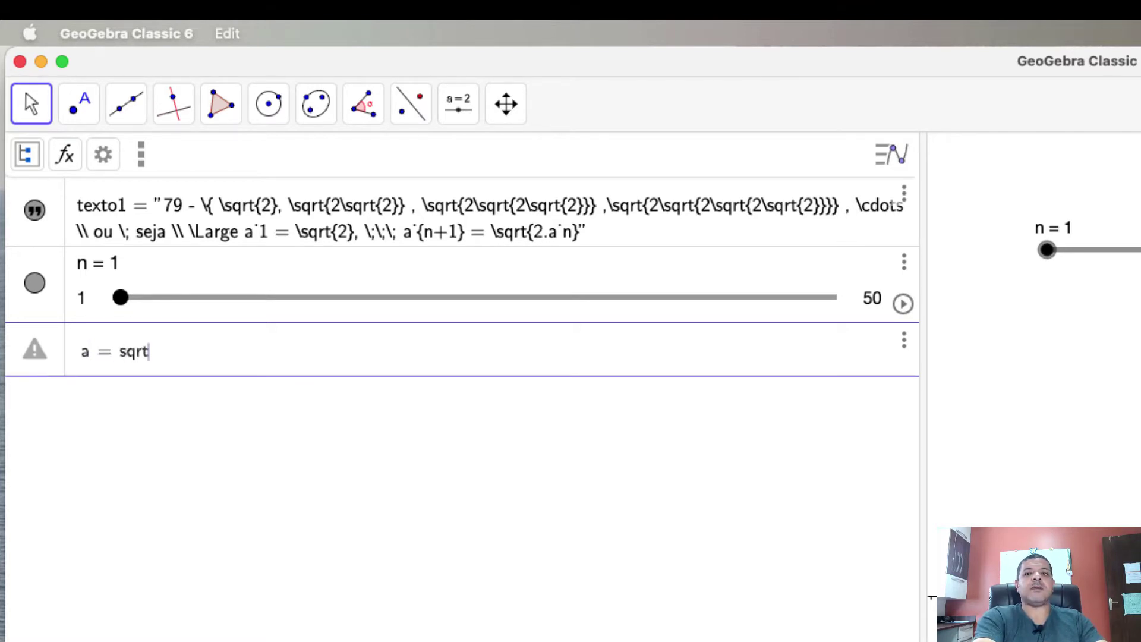
text(()
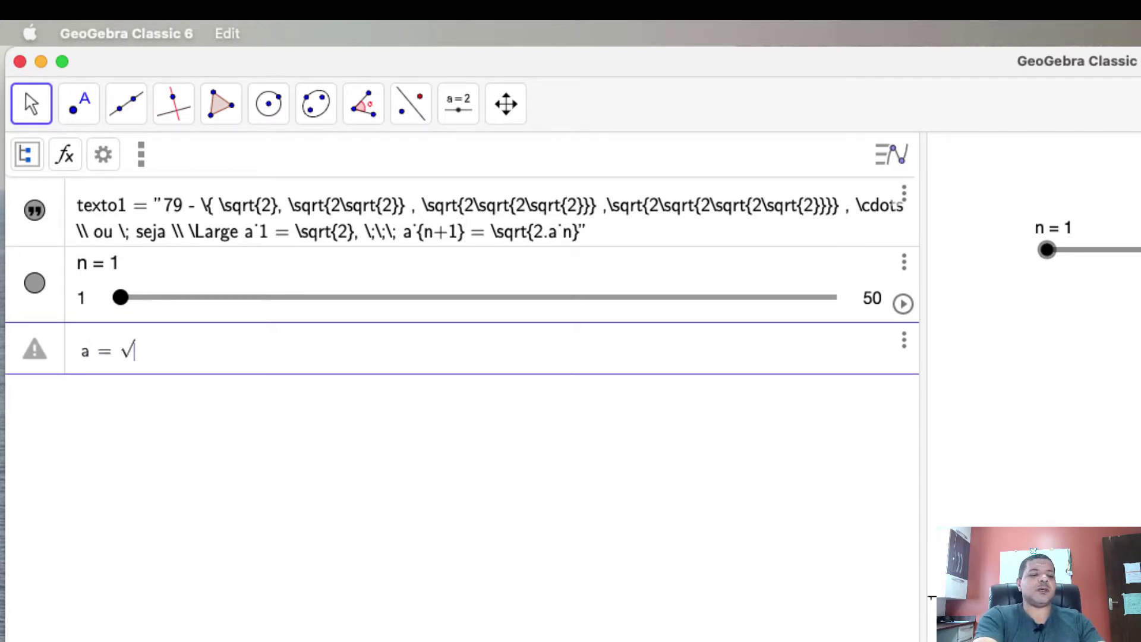
text(2)
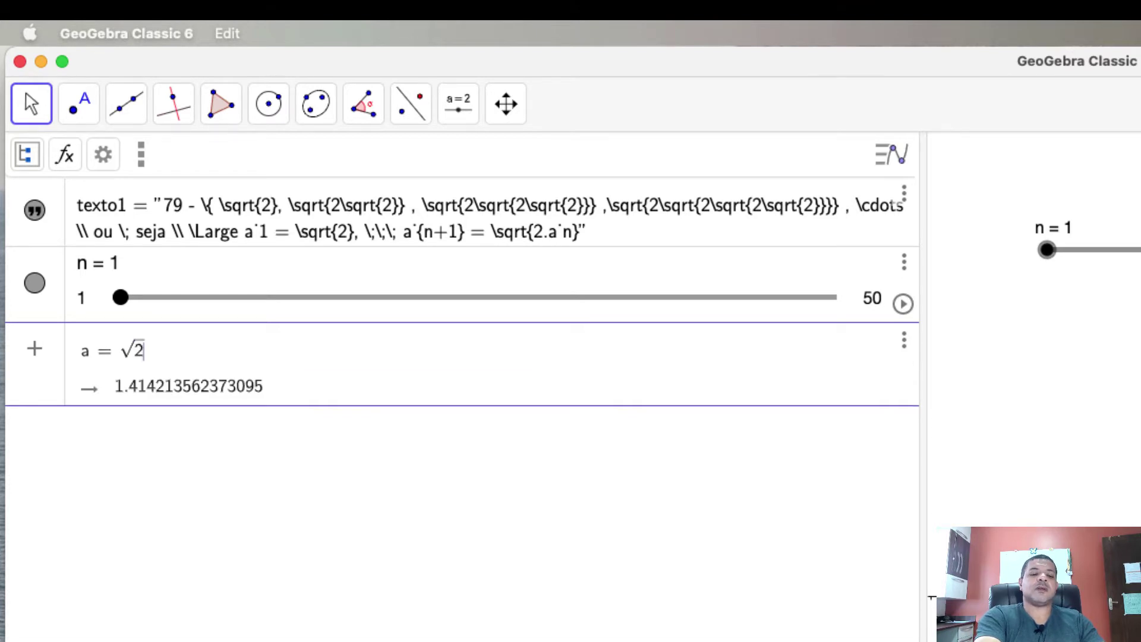
key(Return)
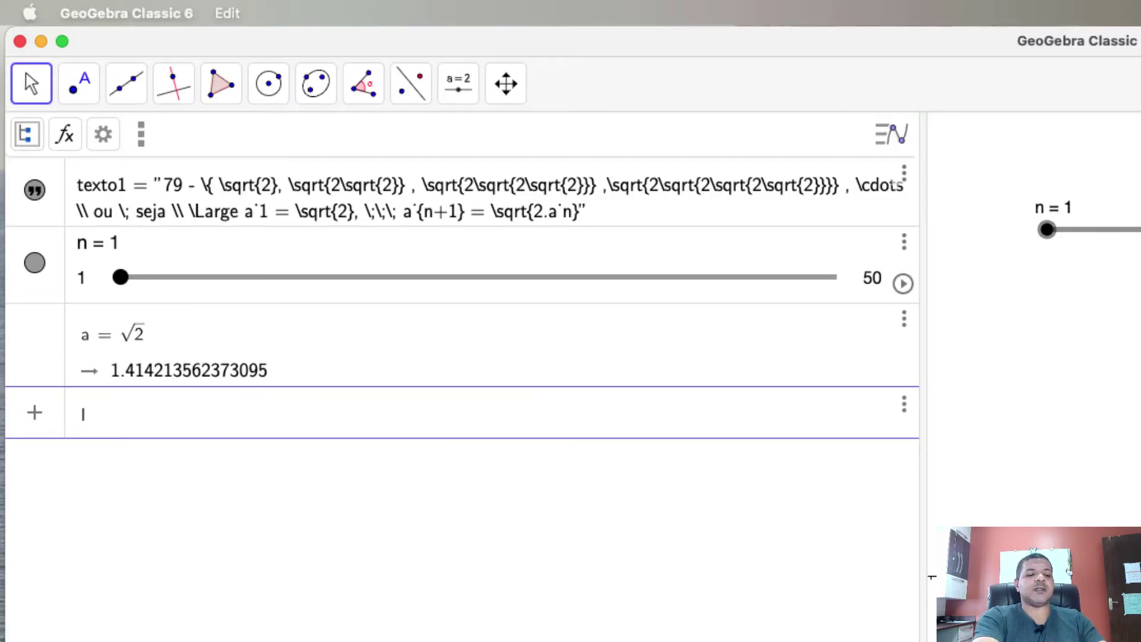
- Begin a ListaDeIteração command in its expression, variables, initial values and count form, with sqrt(2v) as the expression
text(lista)
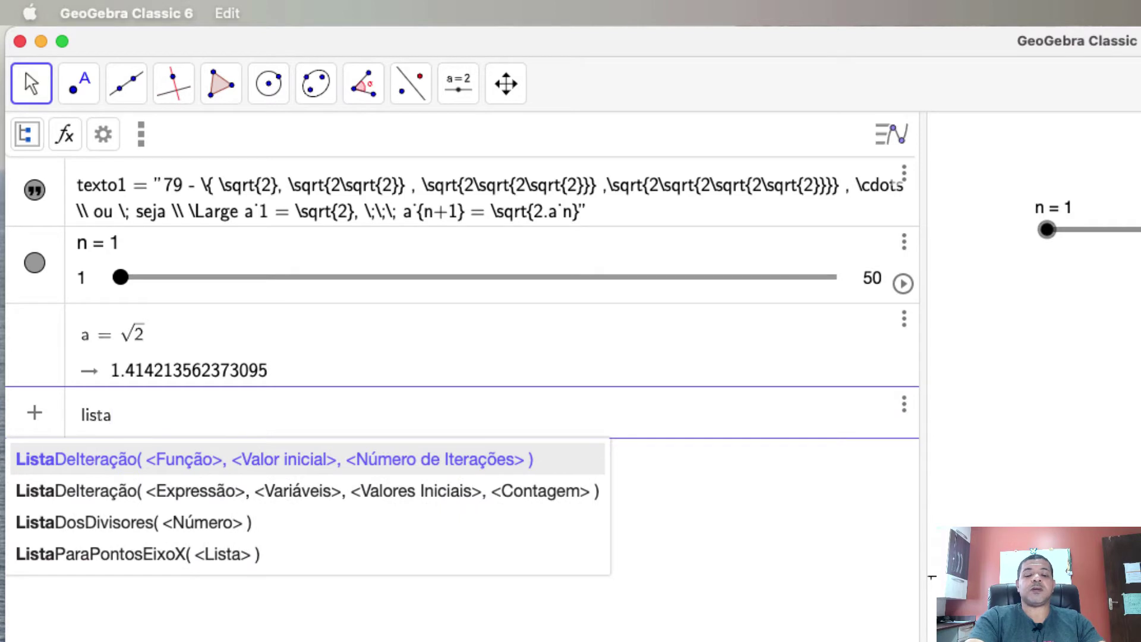
key(Down)
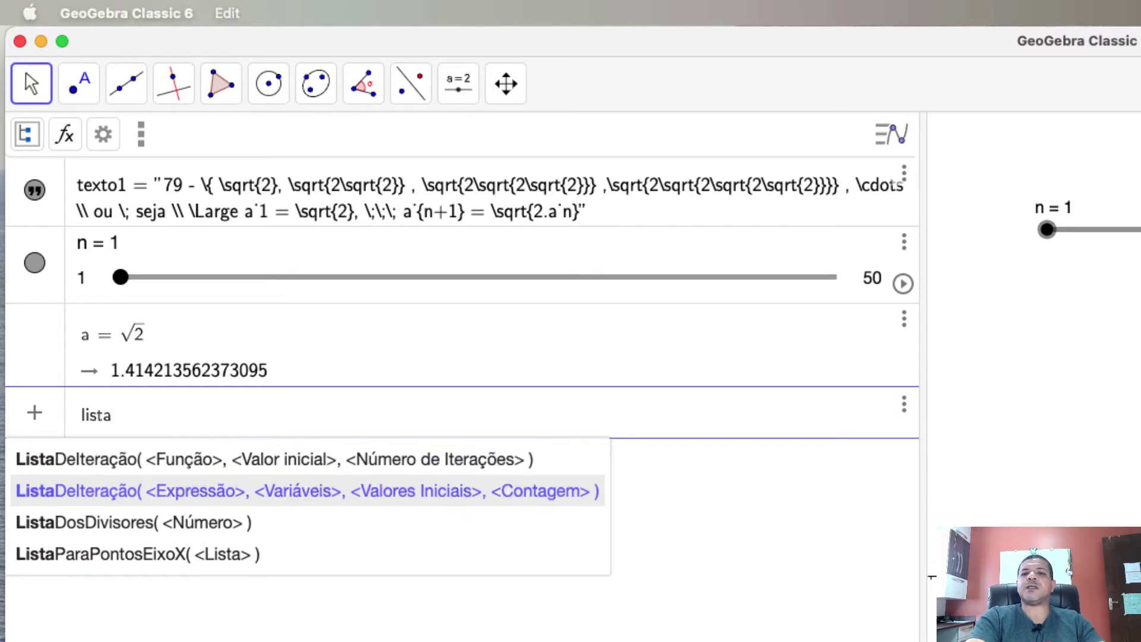
key(Return)
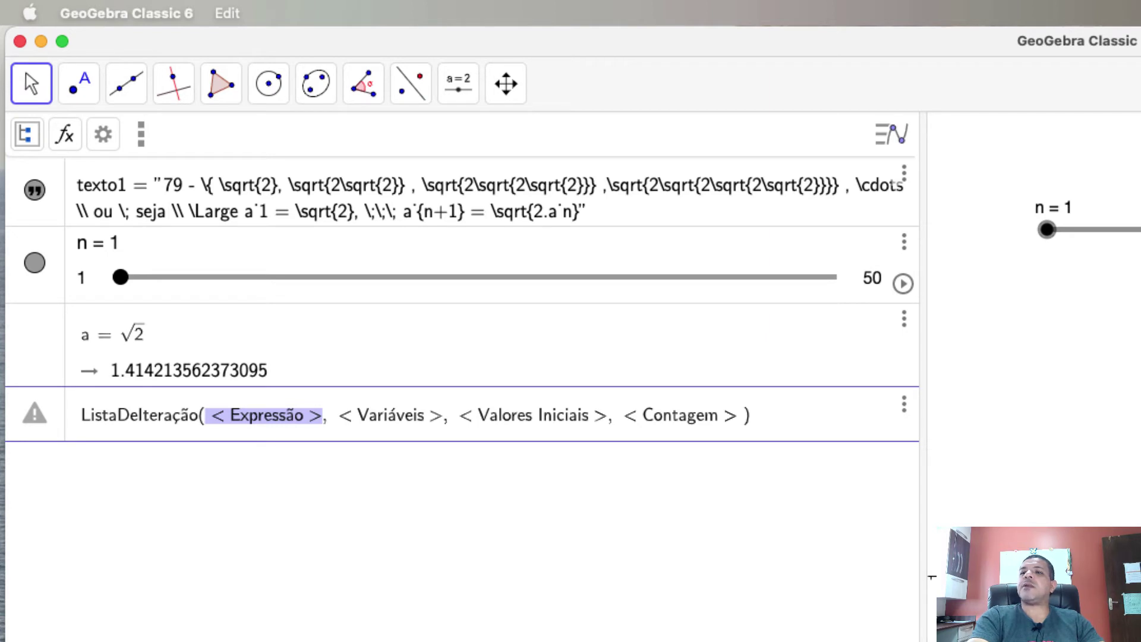
text(sq)
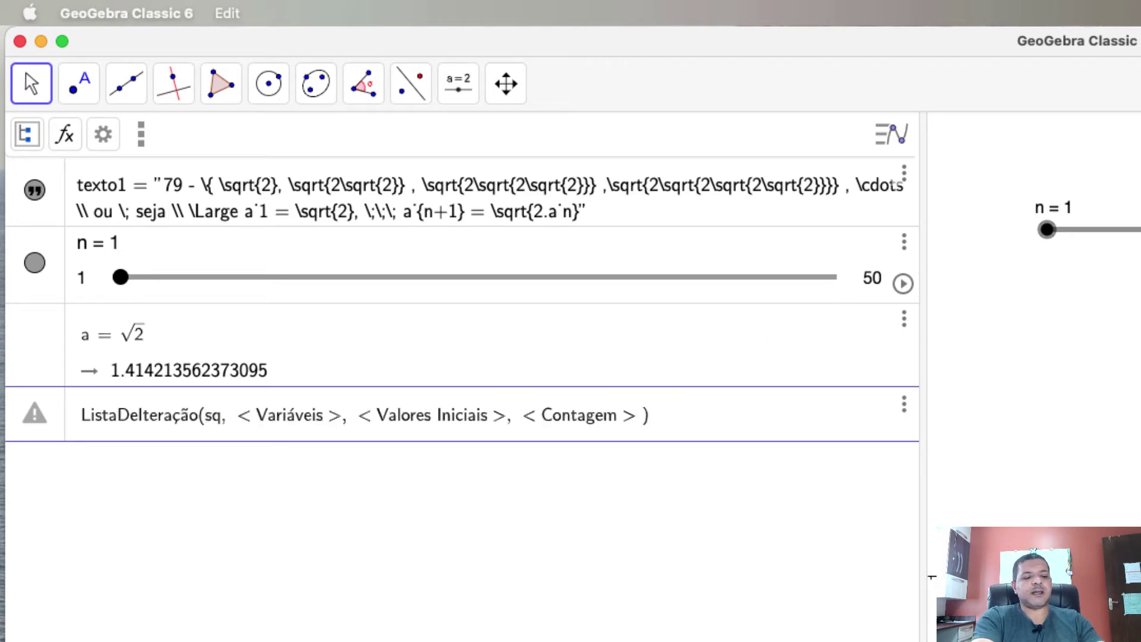
text(rt)
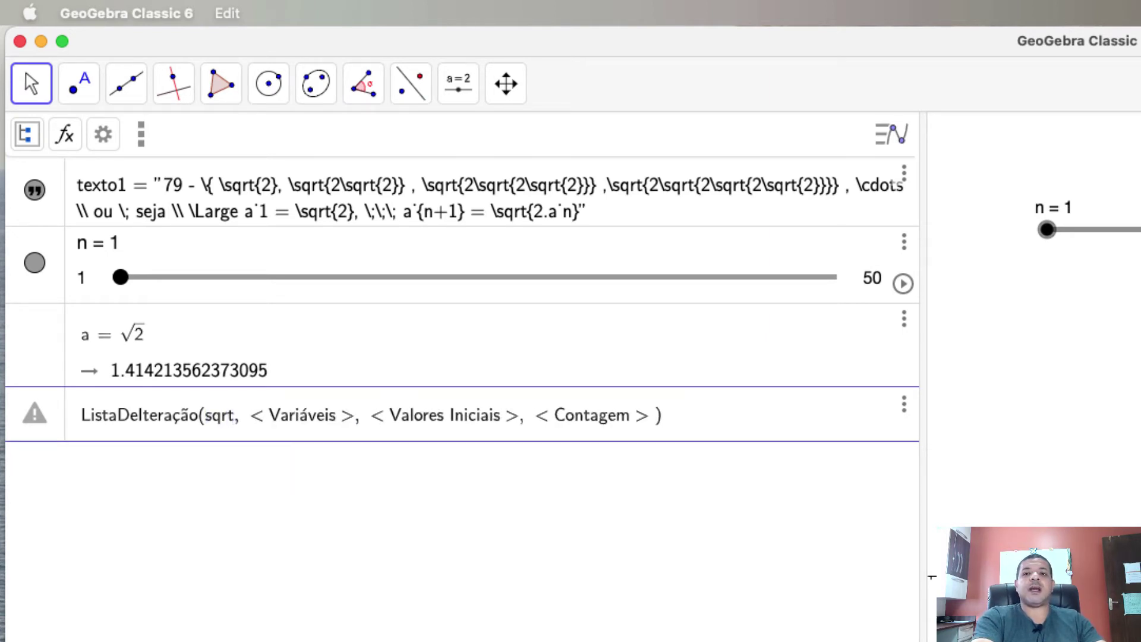
text(()
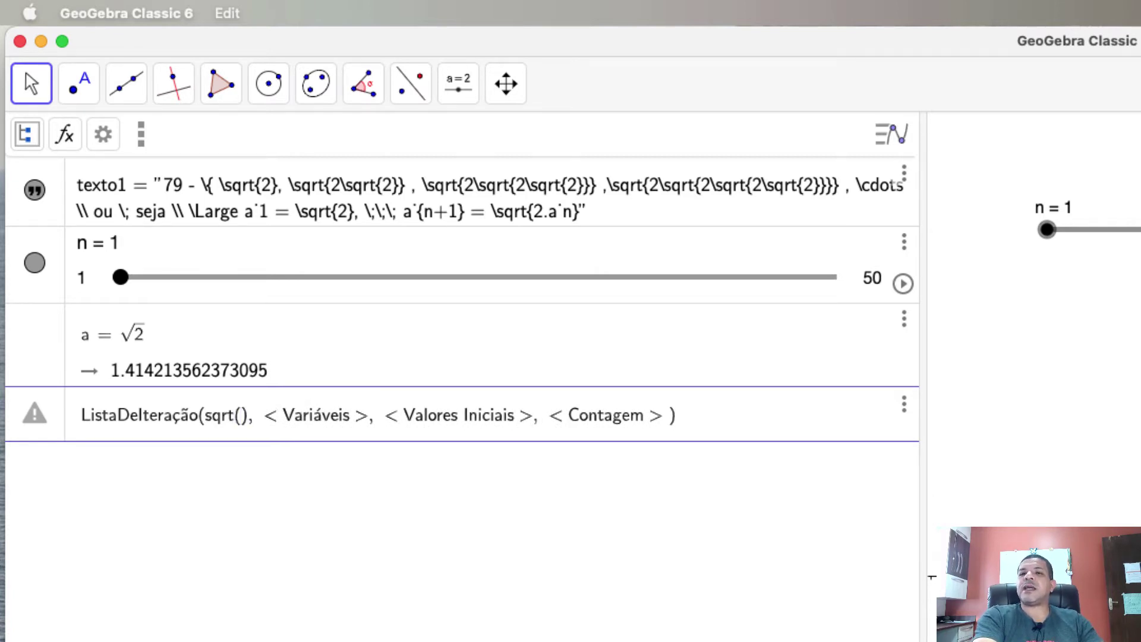
text(2)
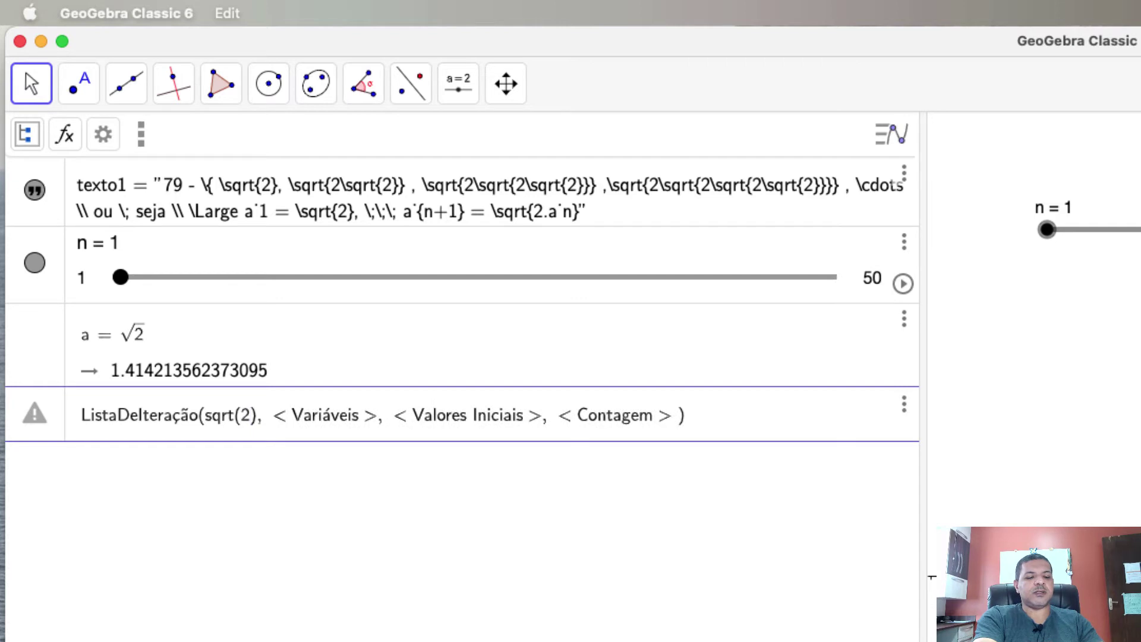
text(v)
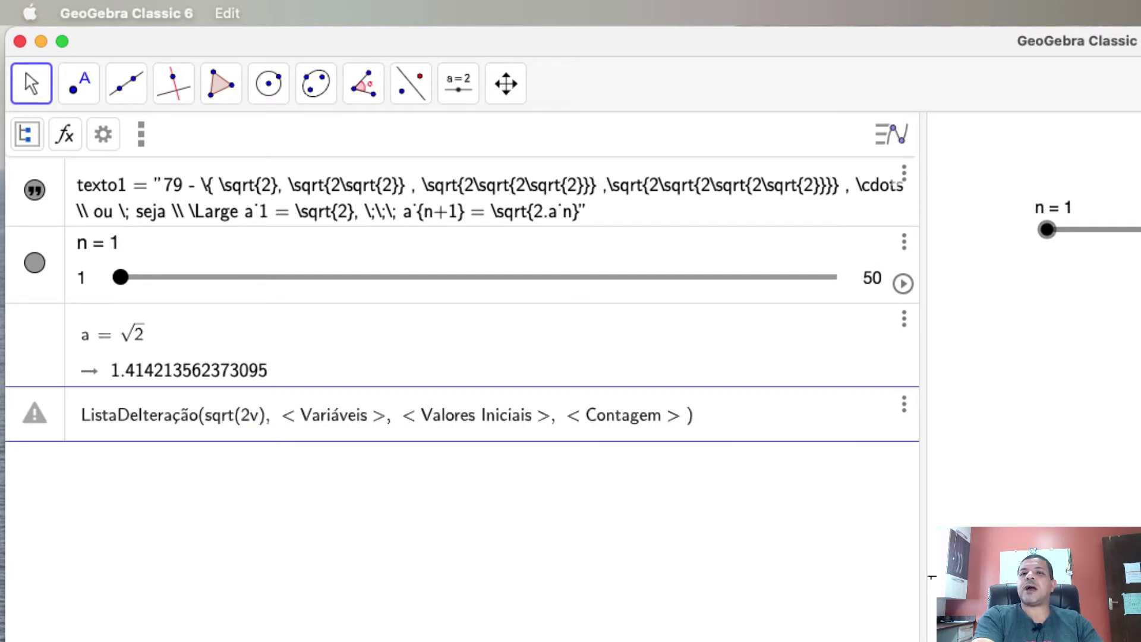
- Fill in the iteration command's remaining arguments with variable v, initial value 1 and count n
key(Tab)
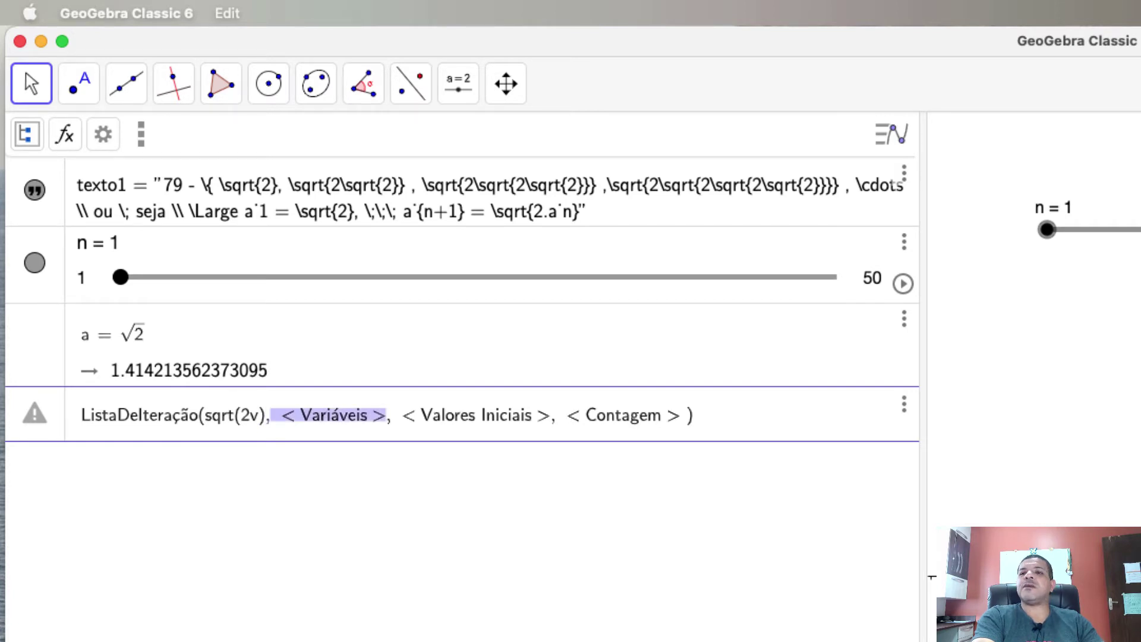
text(v)
key(Tab)
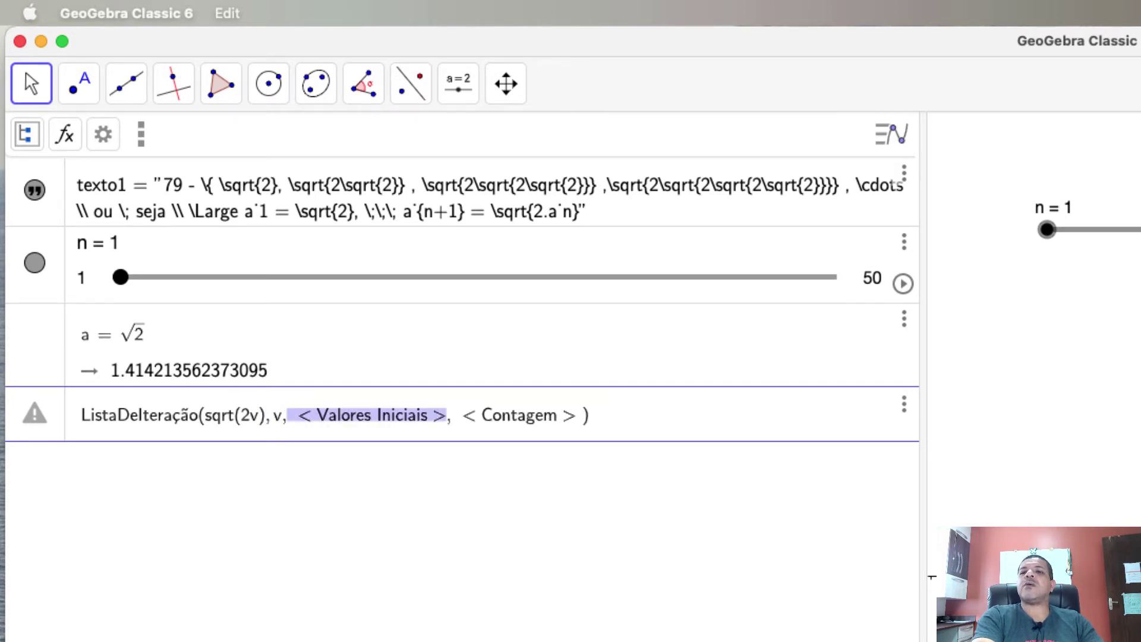
text(1)
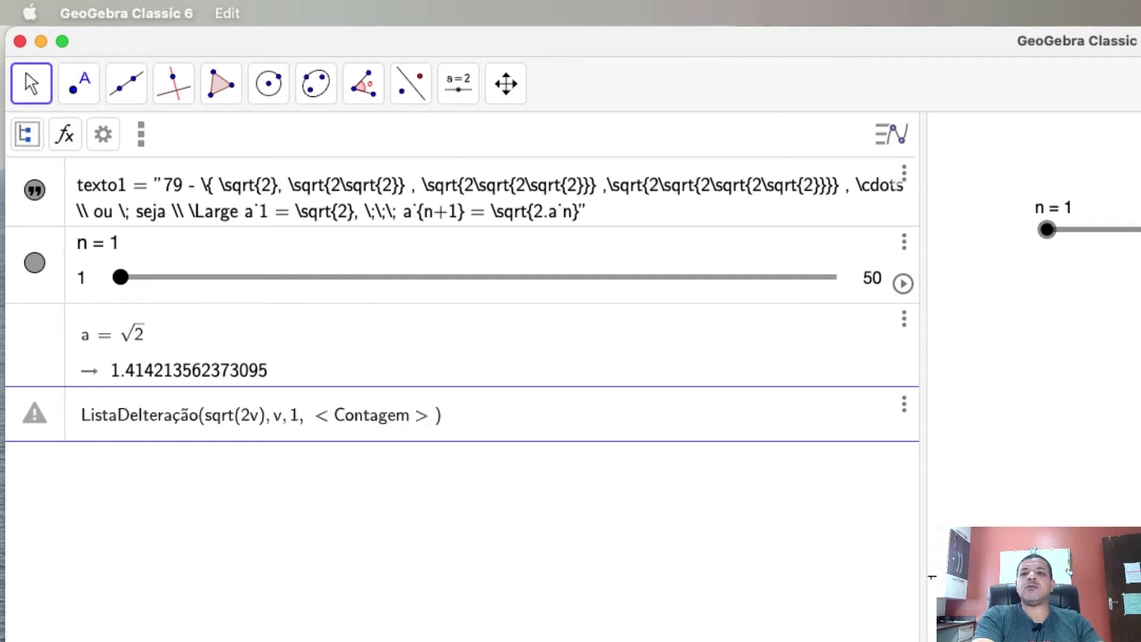
key(Tab)
text(n)
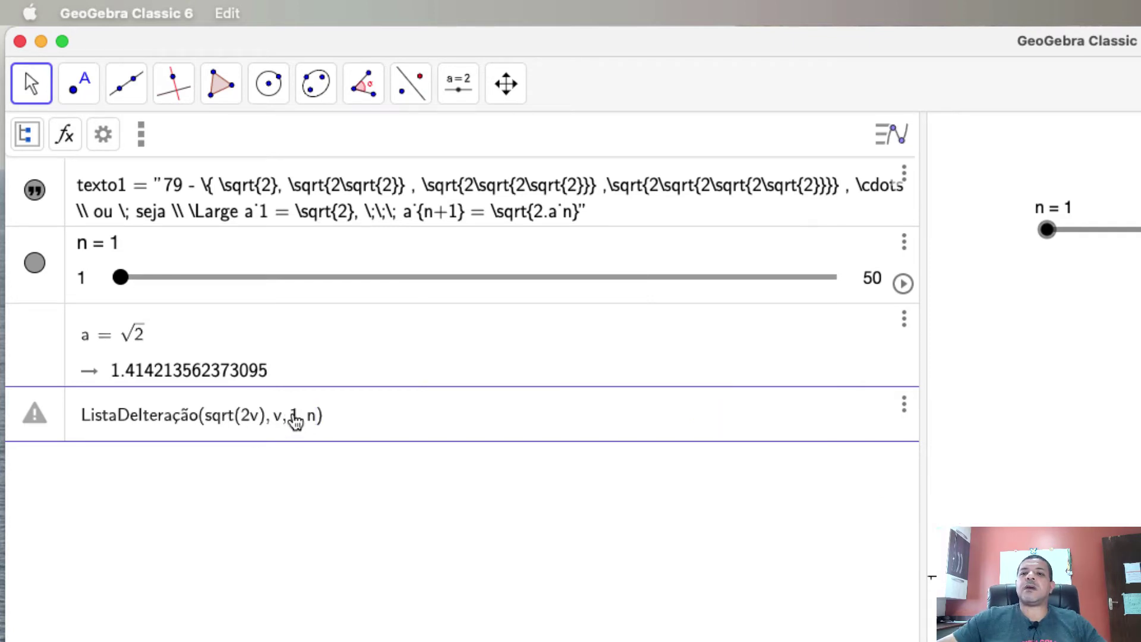
- Replace the iteration command's initial value with the list {a} and create the list
click(294, 417)
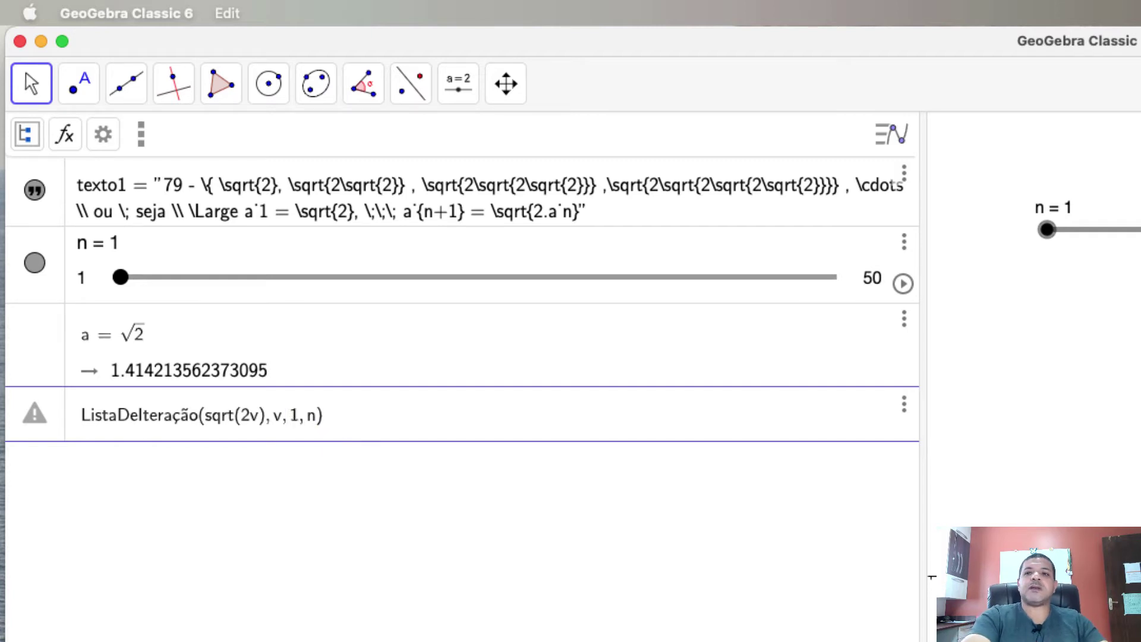
key(Delete)
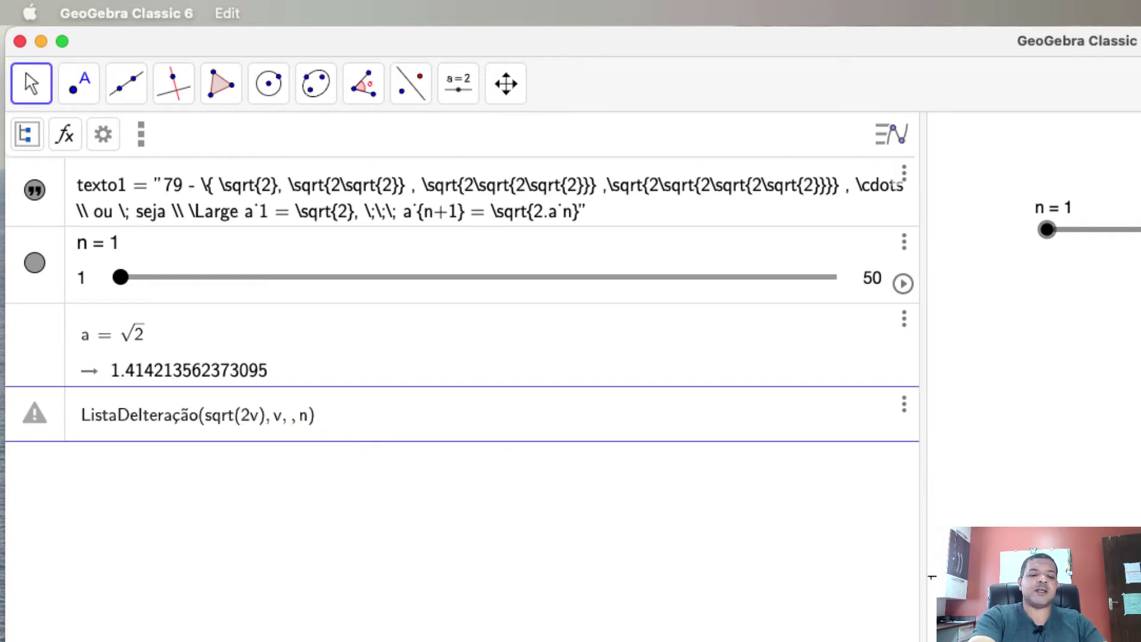
text({)
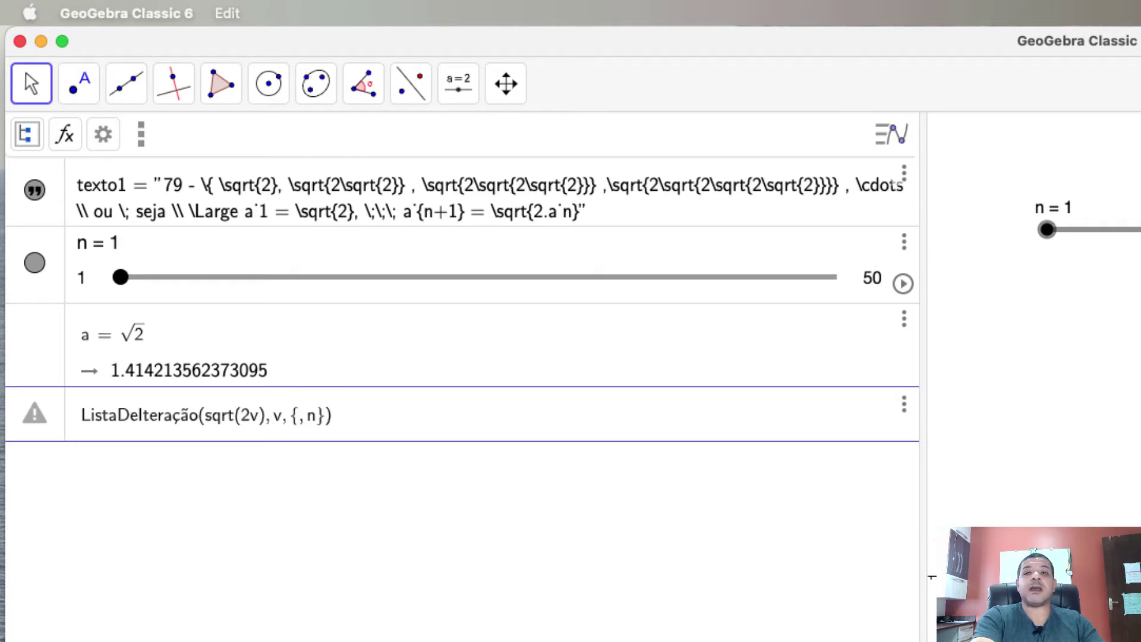
text(a})
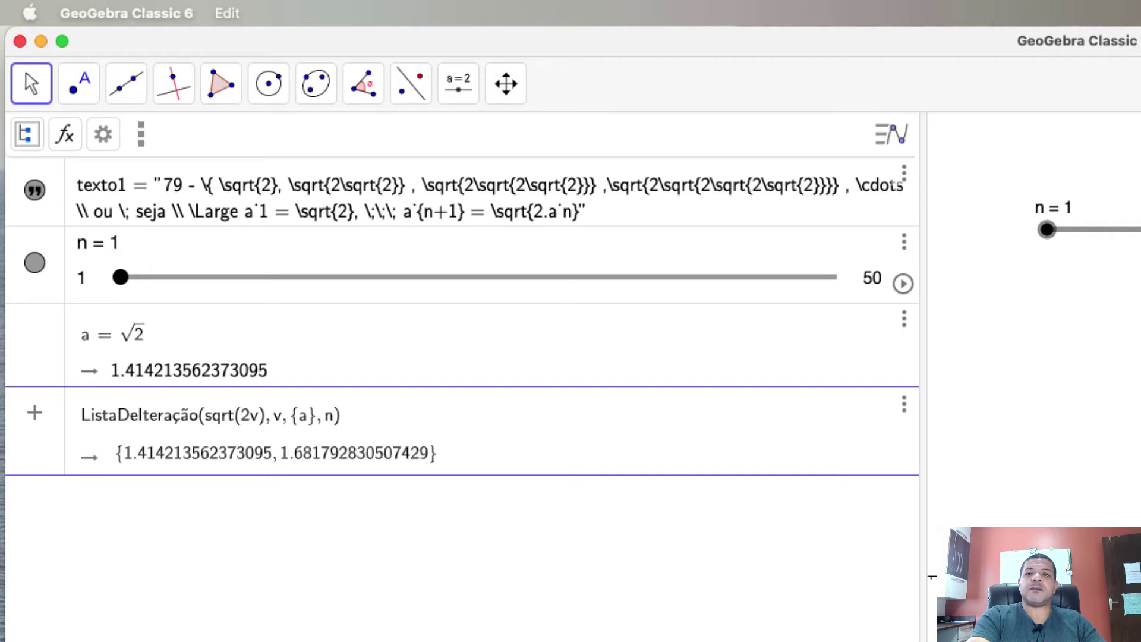
key(Return)
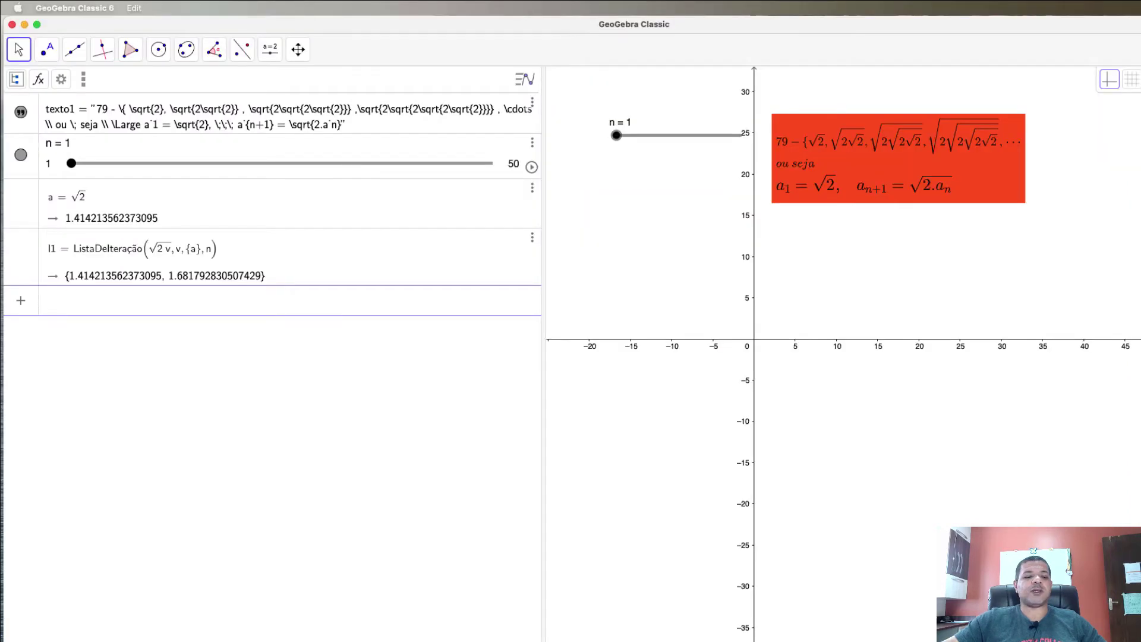
- Switch to the Calculator app and compute √(2·√2) to check the list's second term, clearing the calculator away when done
key(super+Tab)
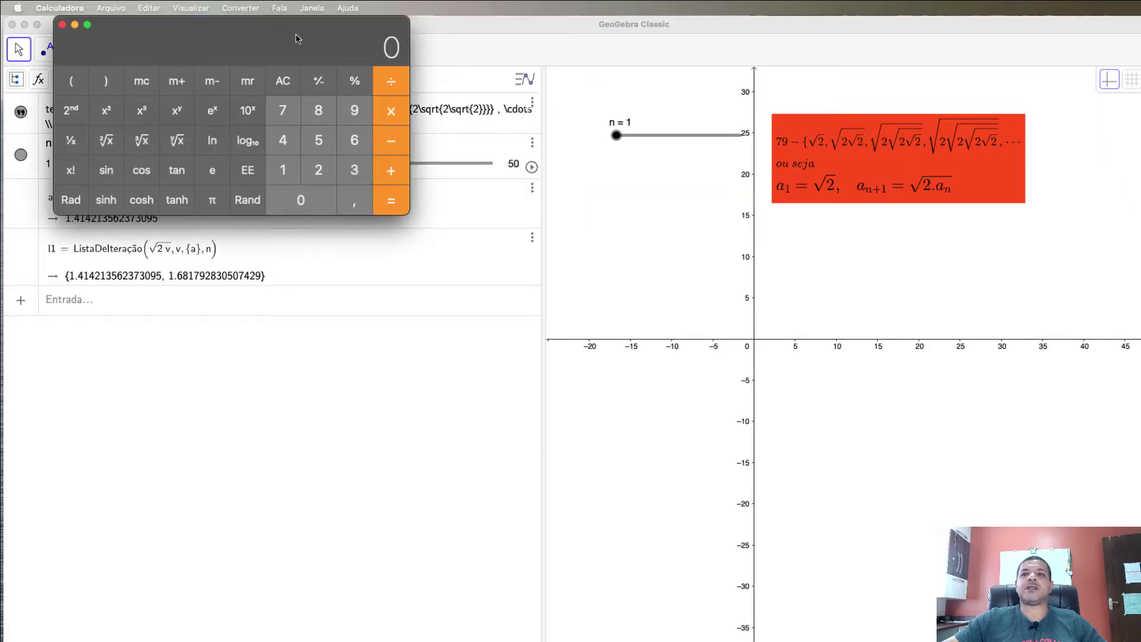
drag(306, 63, 781, 252)
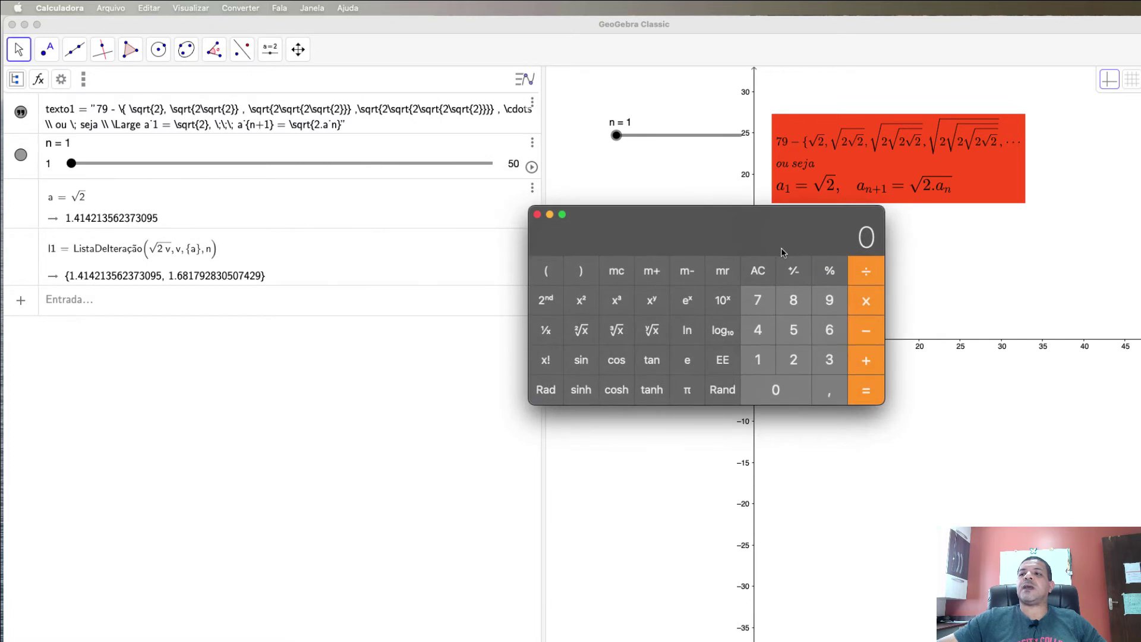
click(793, 361)
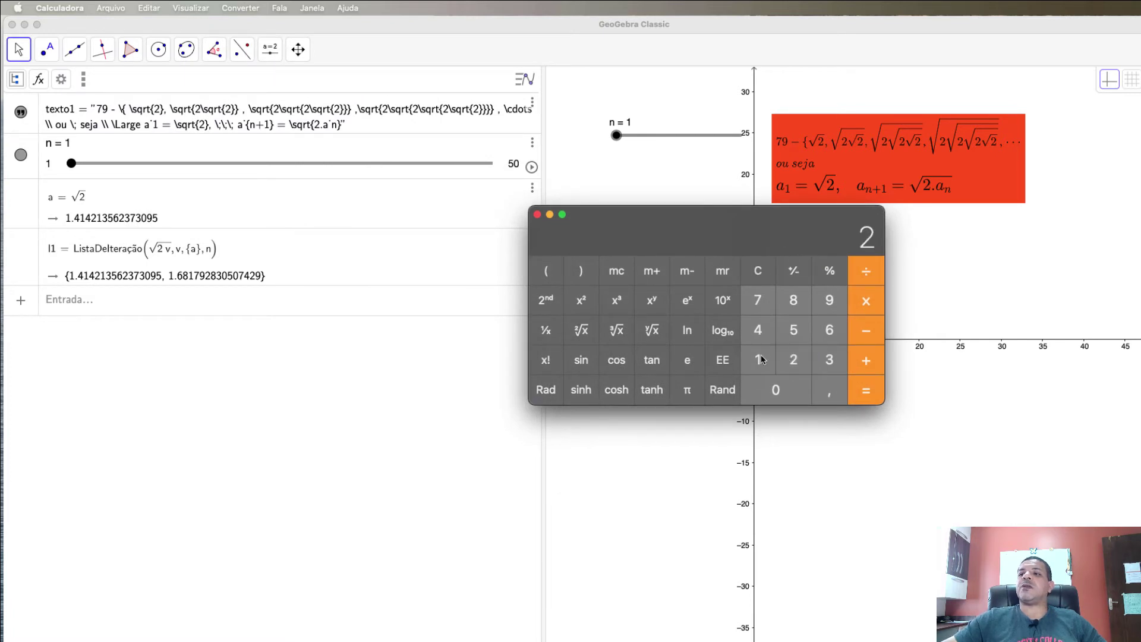
click(582, 332)
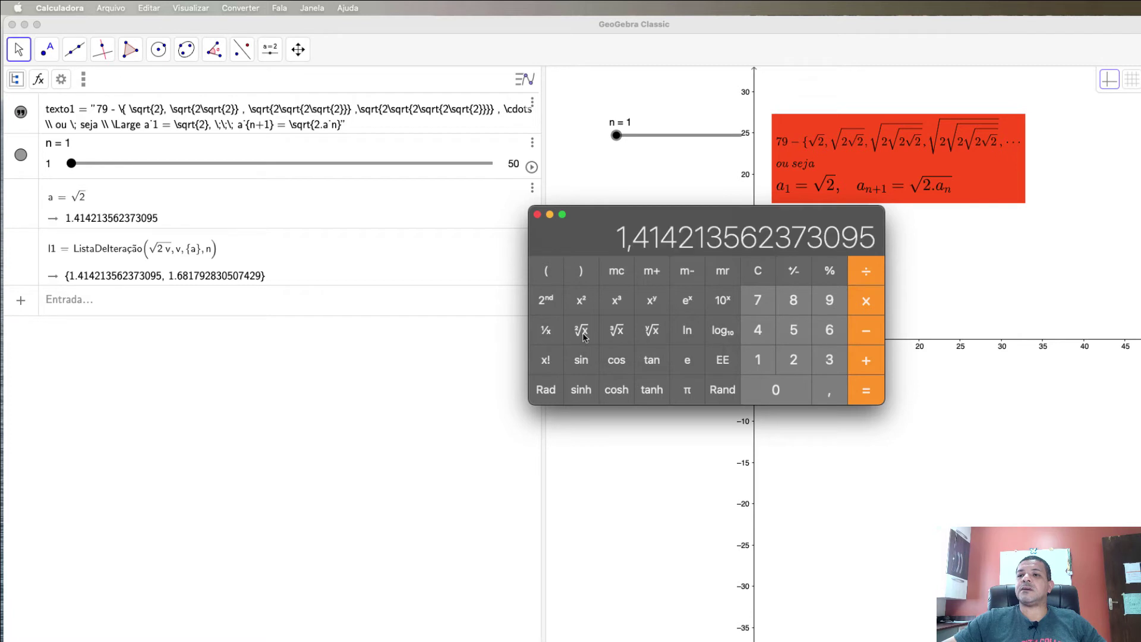
click(867, 302)
click(795, 361)
click(867, 390)
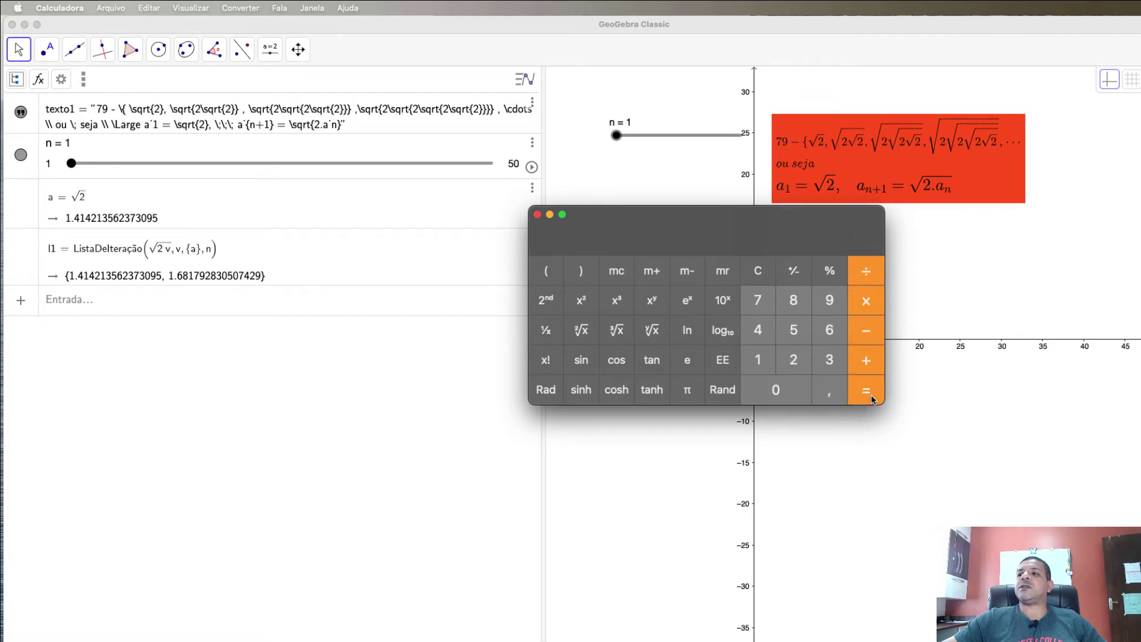
click(583, 332)
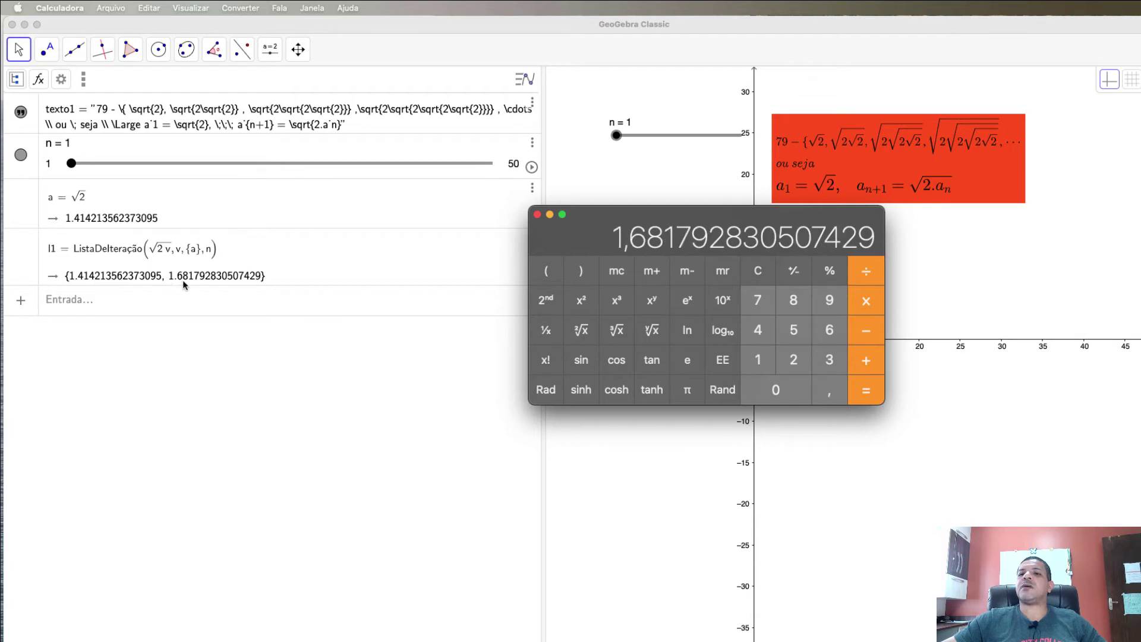
click(549, 214)
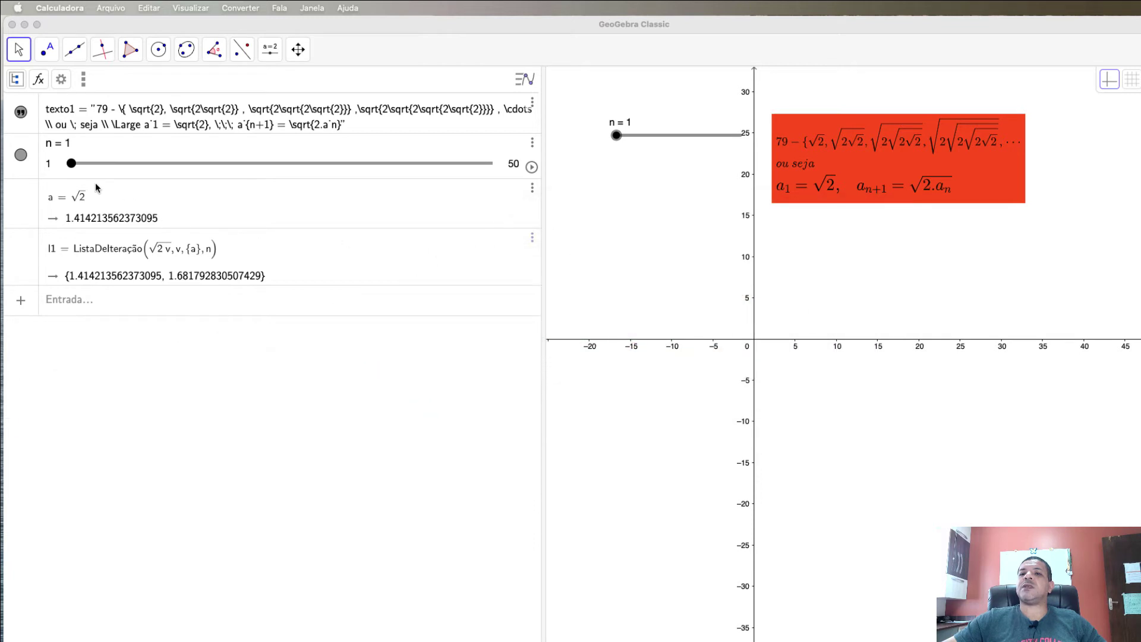
- Set slider n to 10 and look through the terms of the iteration list
click(72, 167)
drag(79, 170, 148, 174)
scroll(274, 188, right, 15)
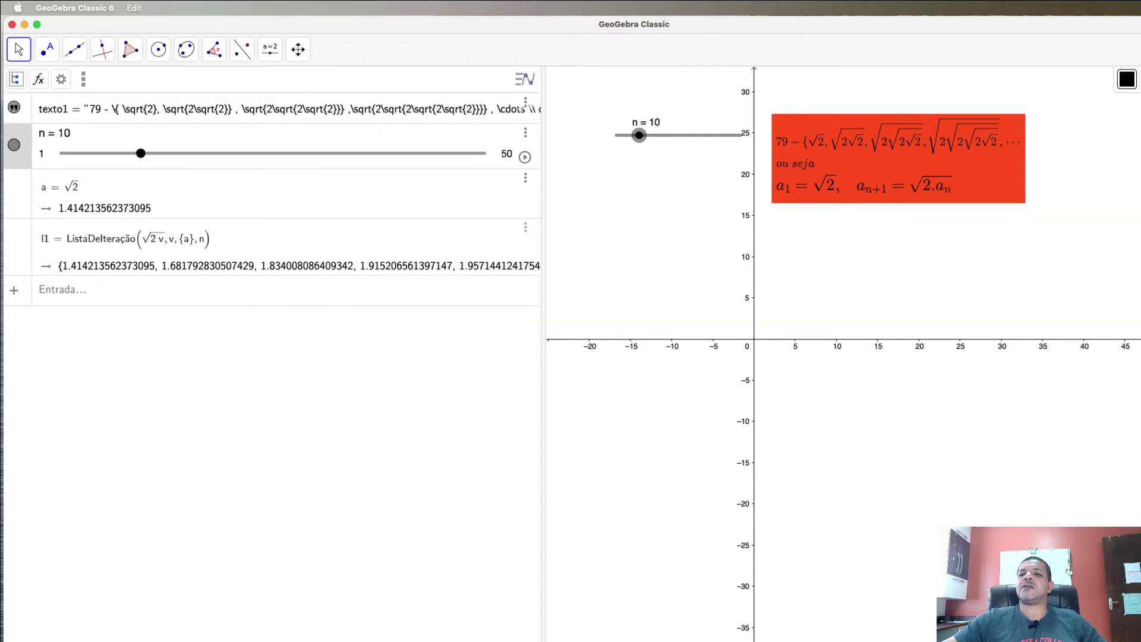
scroll(274, 187, left, 15)
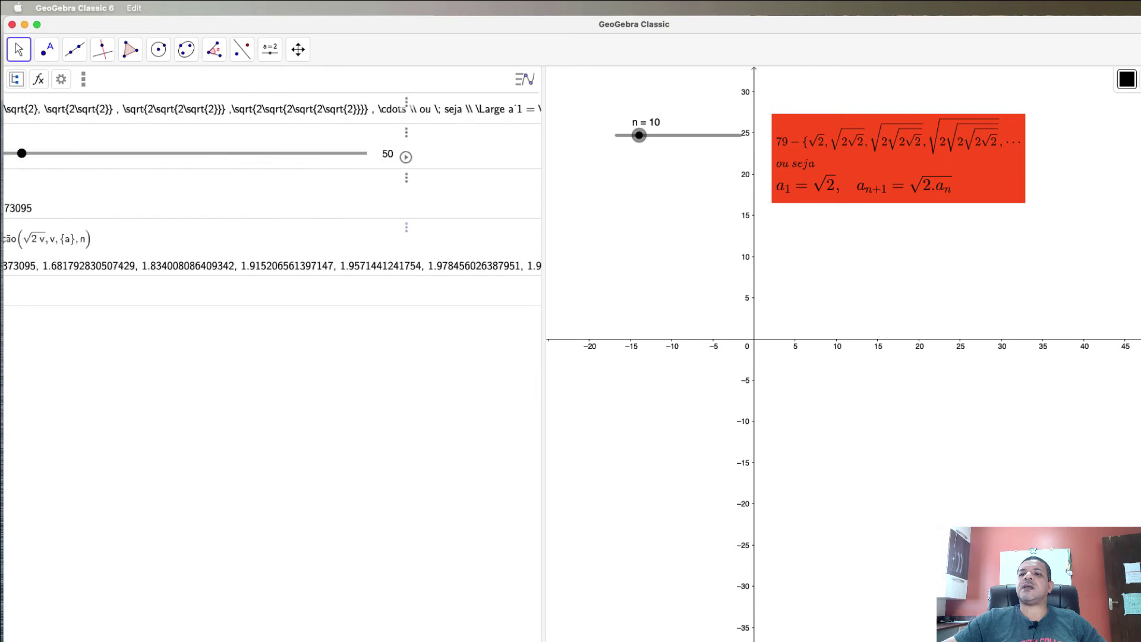
- Set slider n to 6 and widen the algebra view to show more of the list's terms
drag(147, 156, 114, 154)
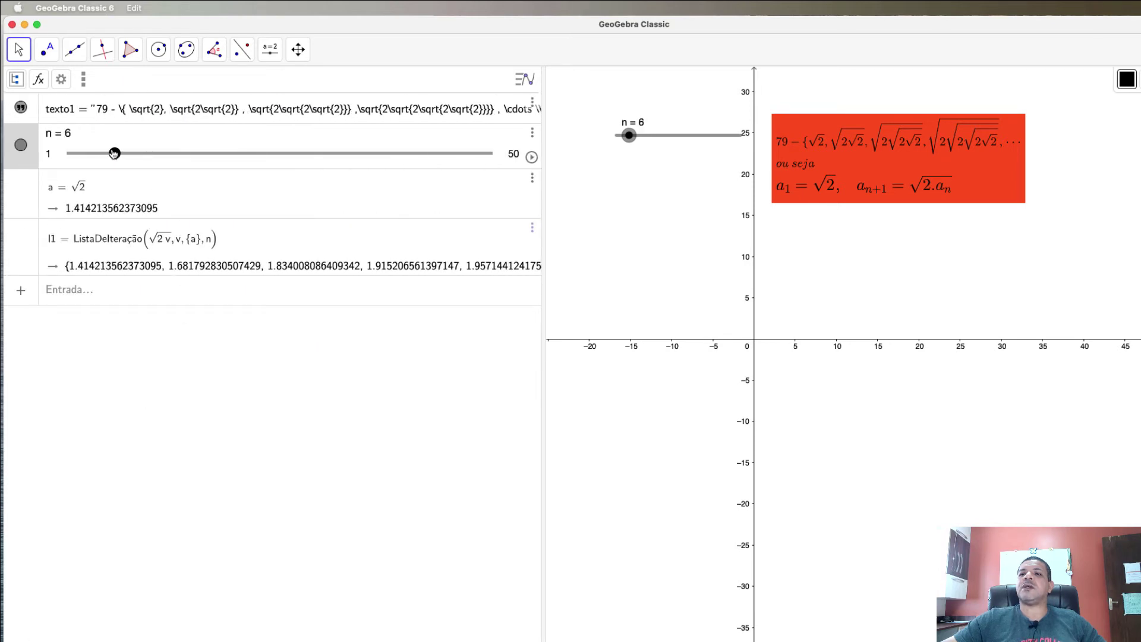
drag(542, 357, 545, 357)
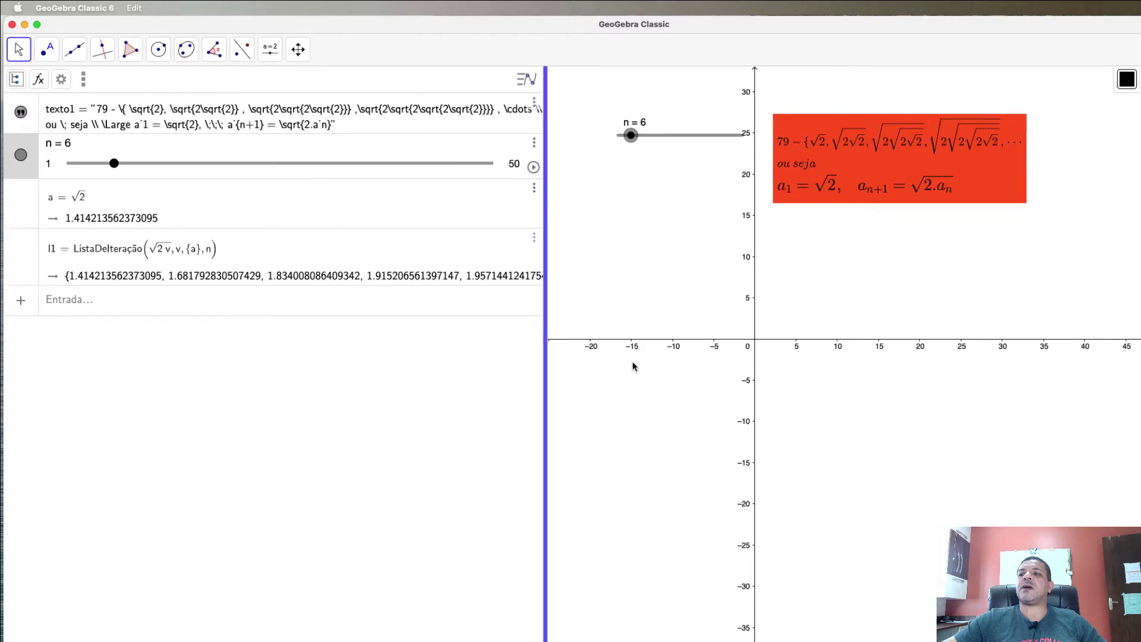
drag(633, 366, 733, 369)
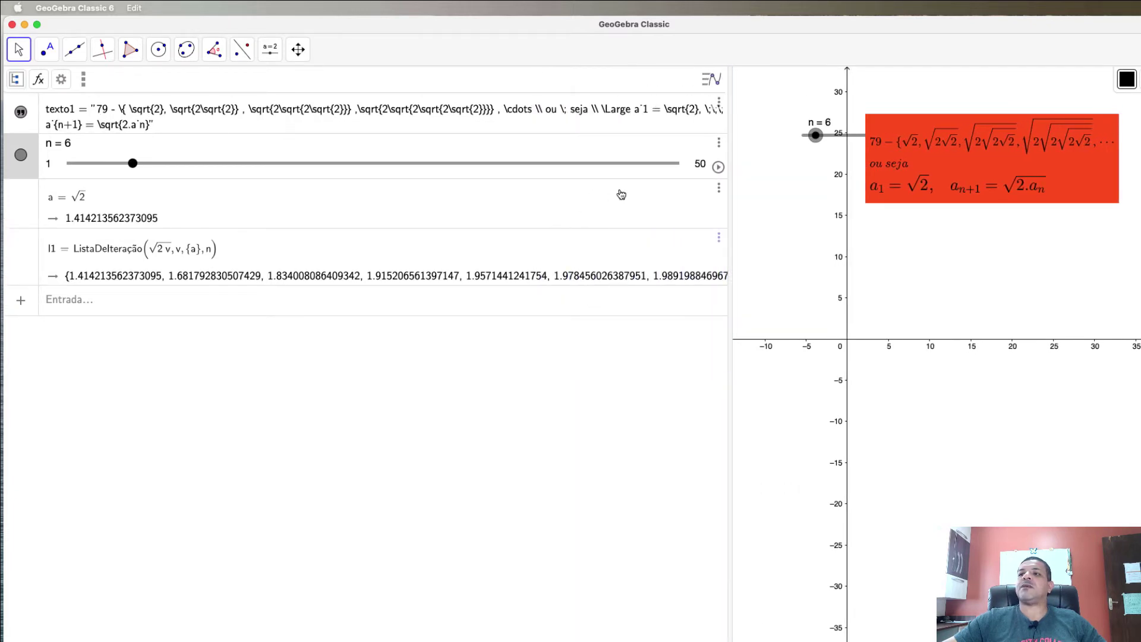
click(69, 300)
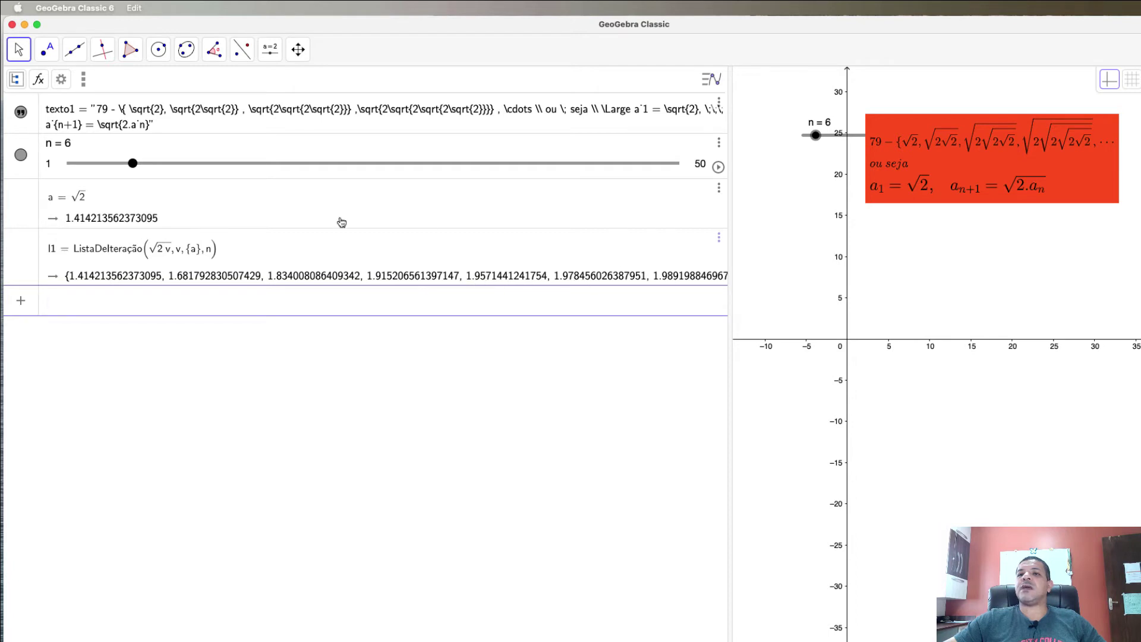
- Set slider n to 50 and examine the iteration list's terms through to the last one
drag(133, 164, 681, 178)
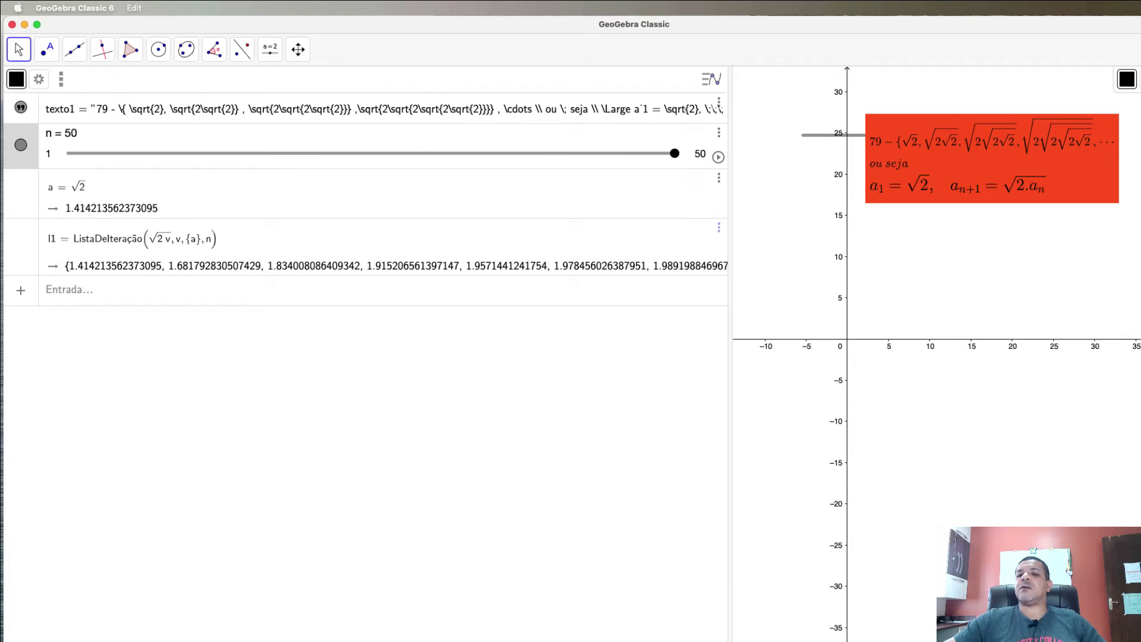
scroll(366, 238, right, 10)
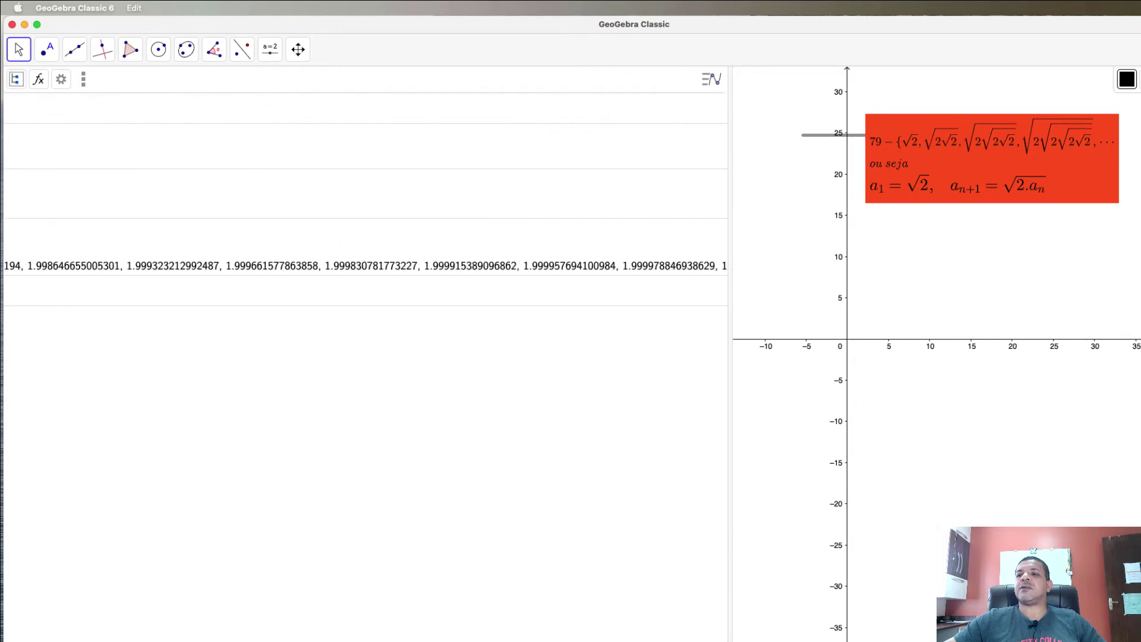
scroll(365, 266, right, 10)
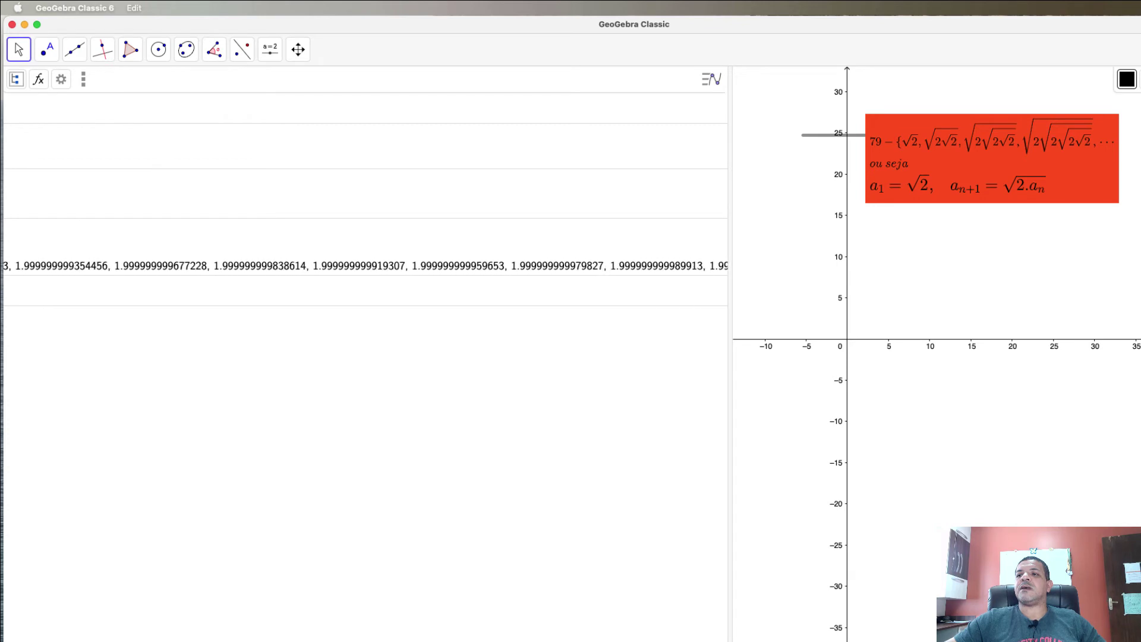
scroll(366, 266, right, 2)
scroll(366, 266, right, 10)
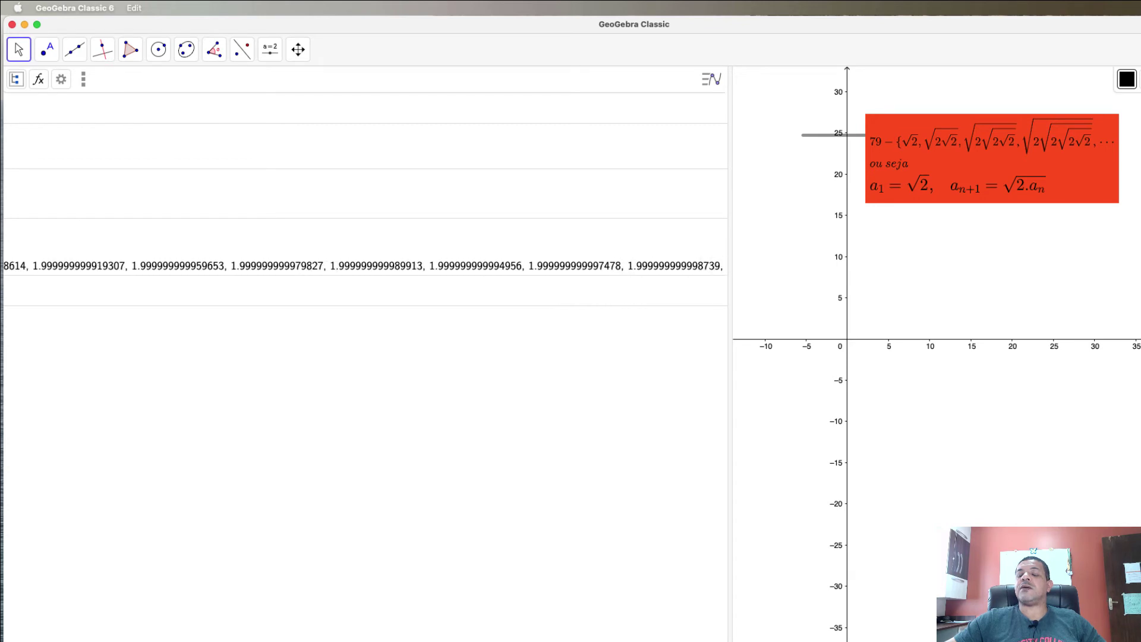
scroll(388, 287, right, 10)
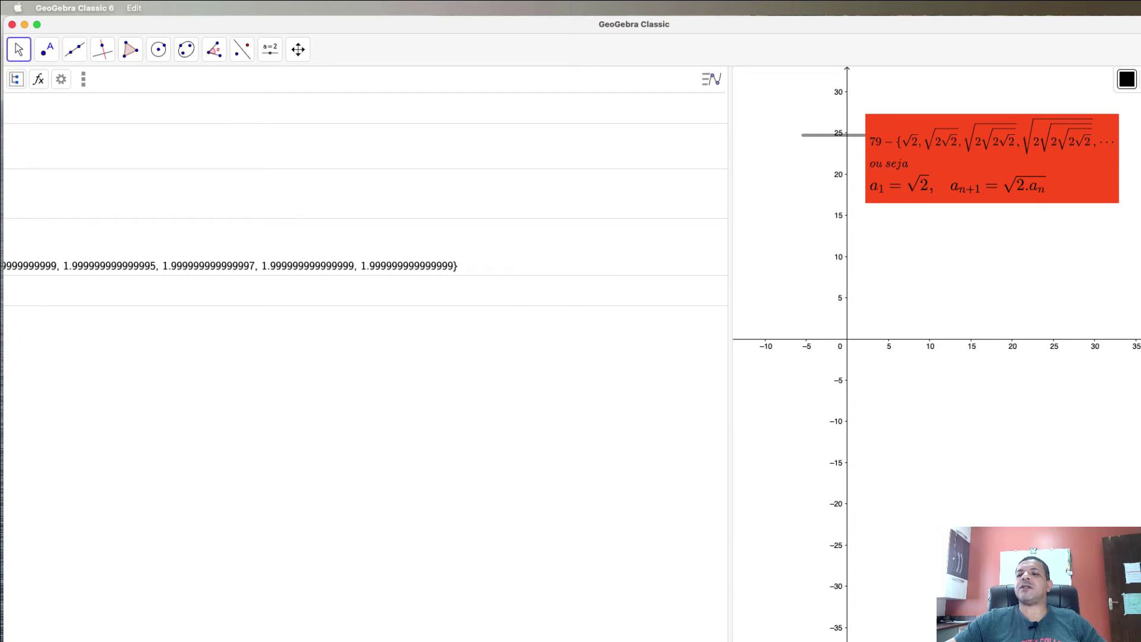
scroll(354, 634, left, 15)
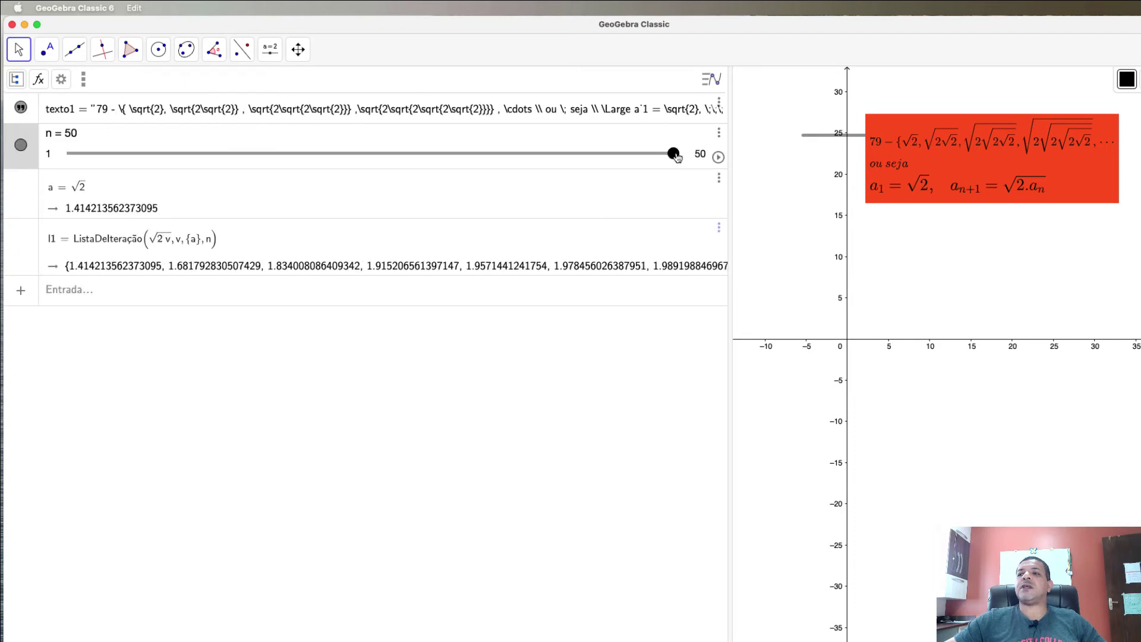
- Set slider n to 18 and reposition it below the red formula text in the graphics view
drag(675, 156, 281, 176)
drag(814, 139, 934, 262)
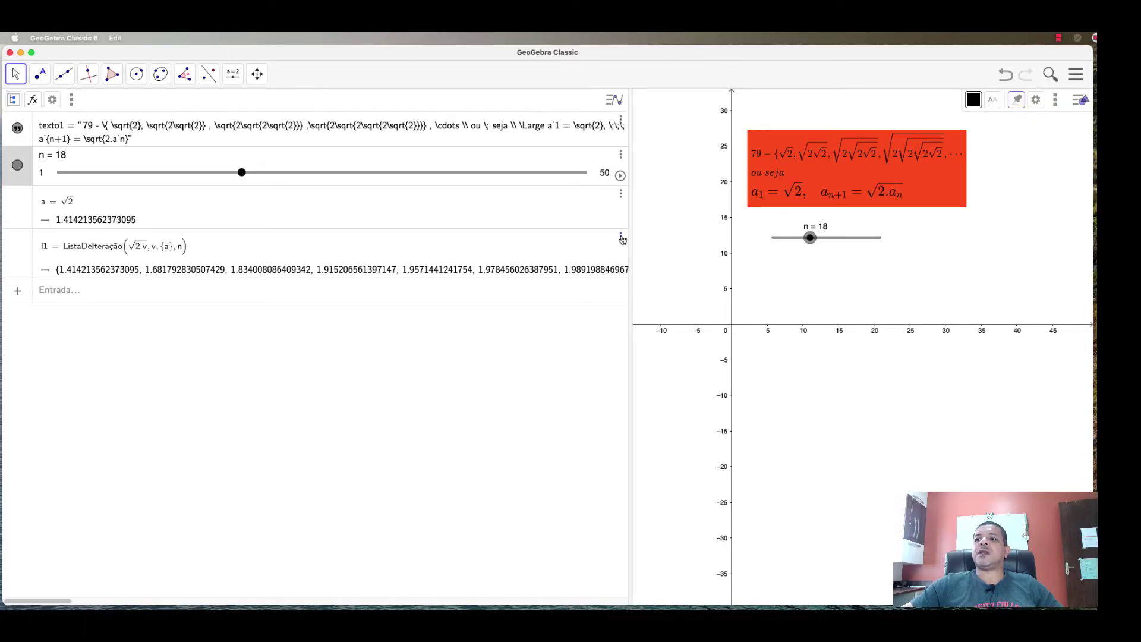
click(719, 238)
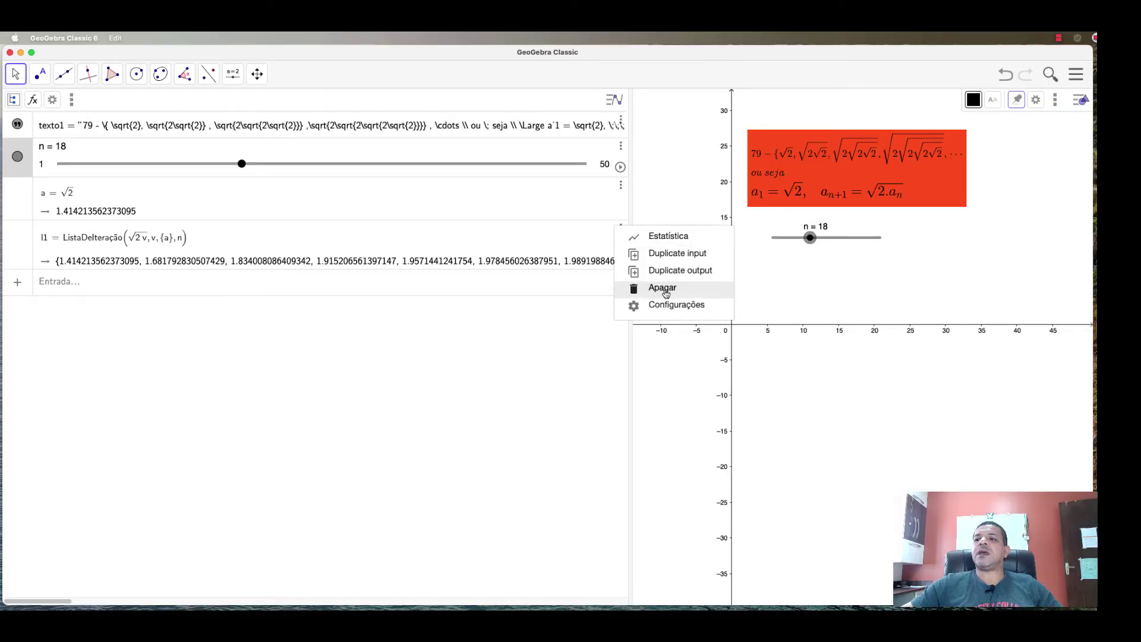
click(681, 305)
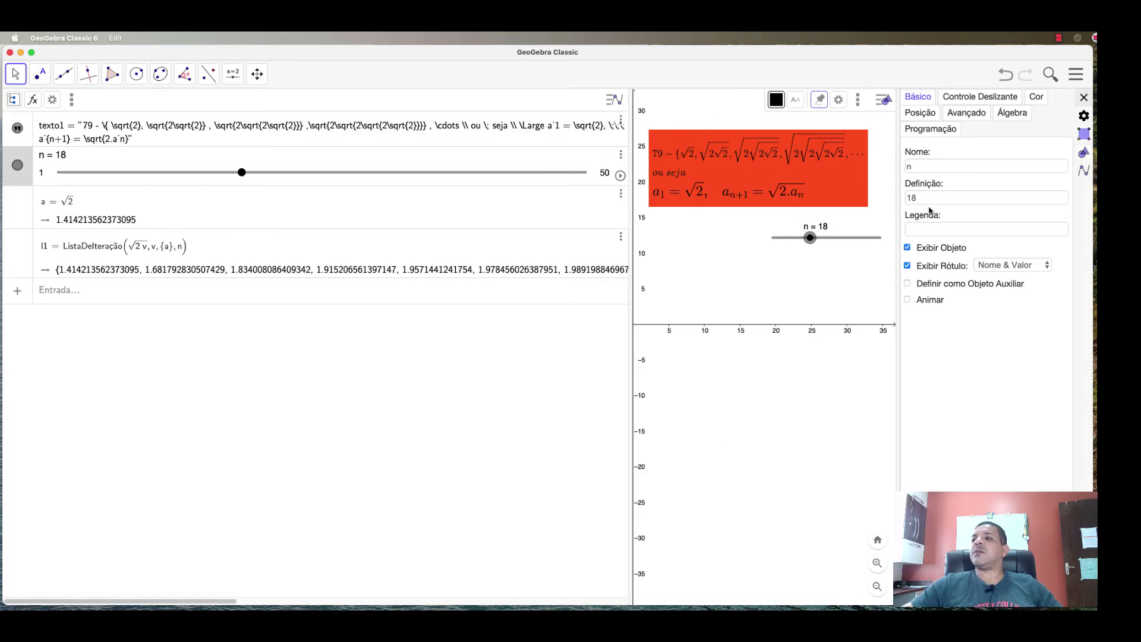
click(961, 98)
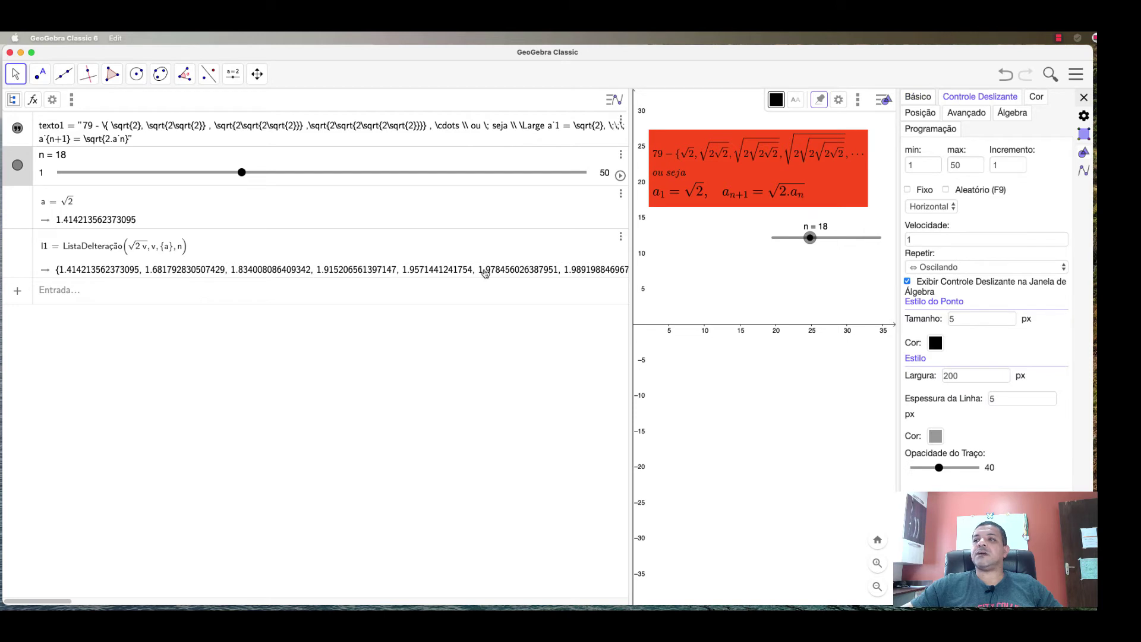
click(1083, 98)
- Rename the iteration list as Raiz in its settings, and close the settings
click(345, 262)
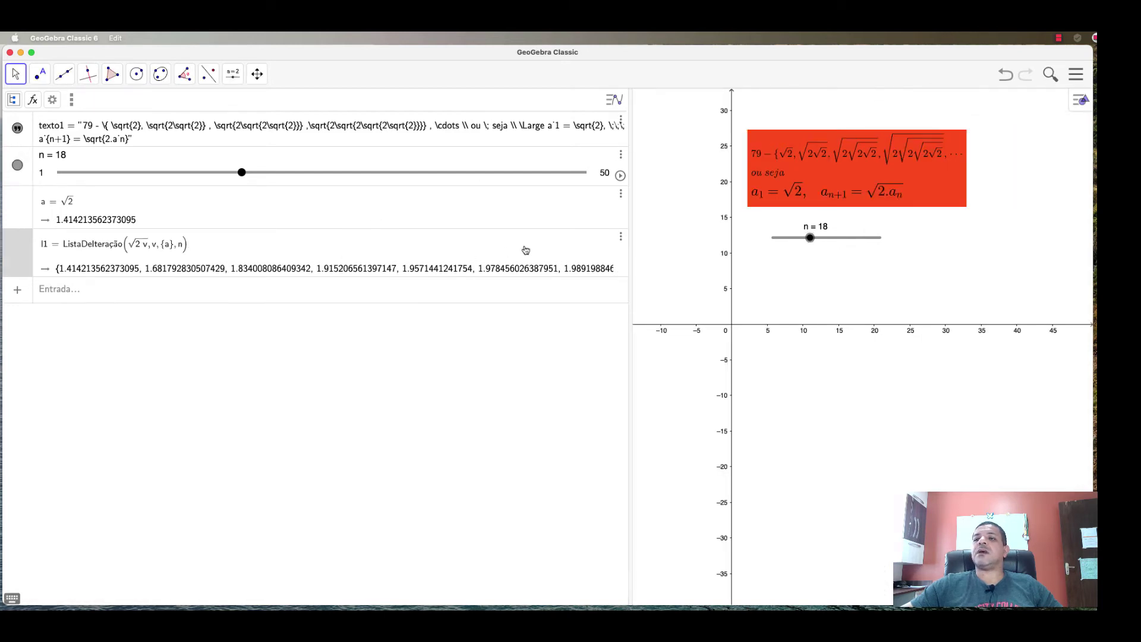
click(620, 241)
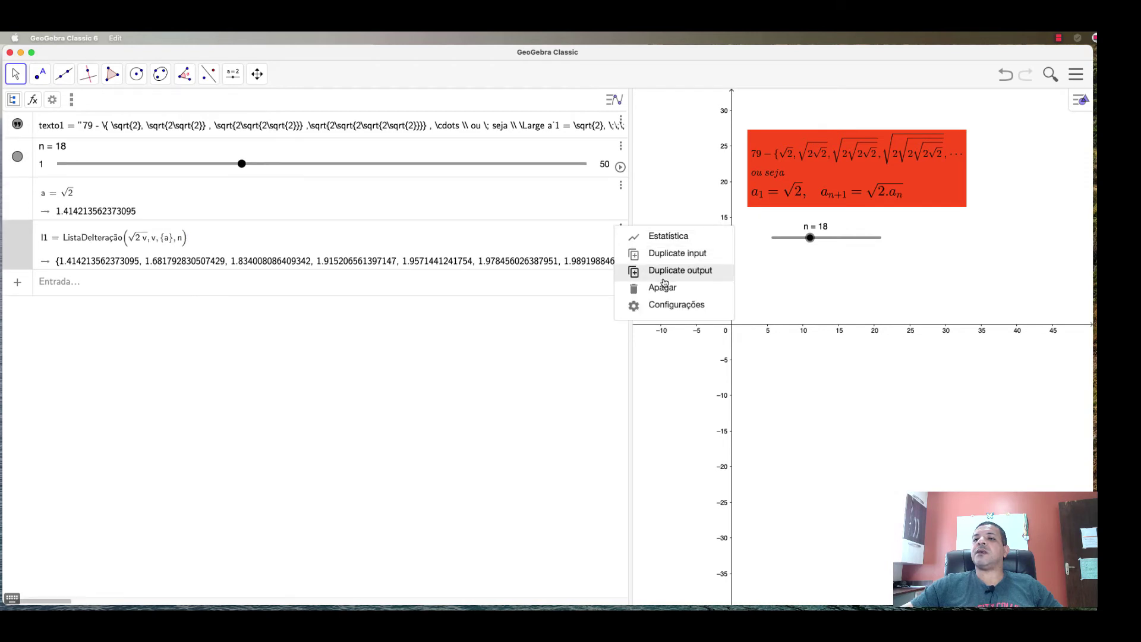
click(676, 305)
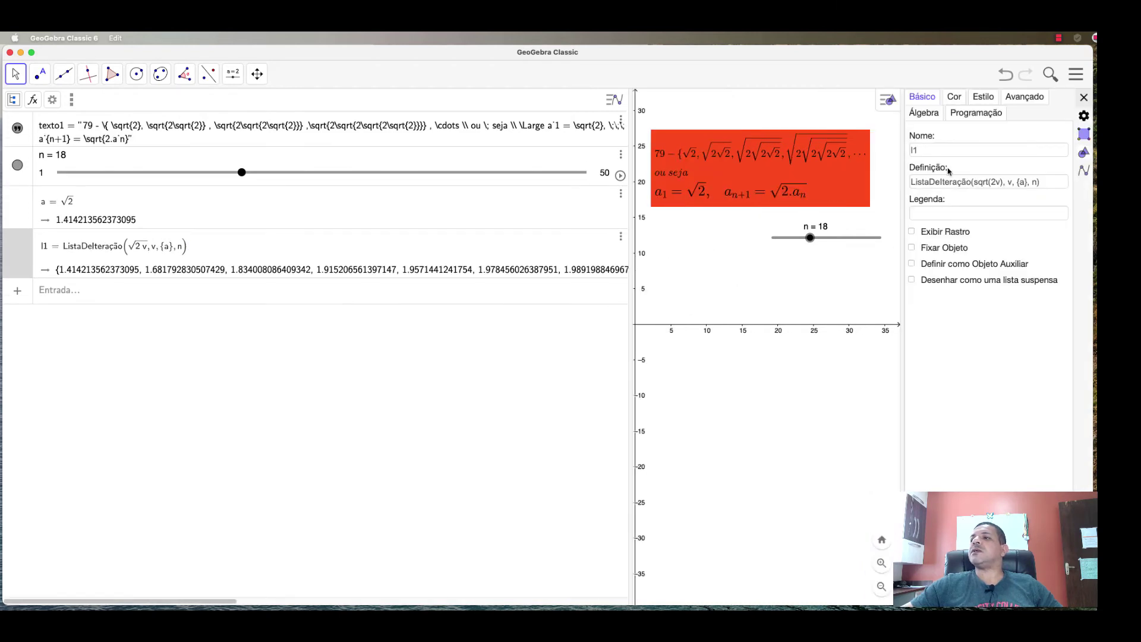
click(926, 152)
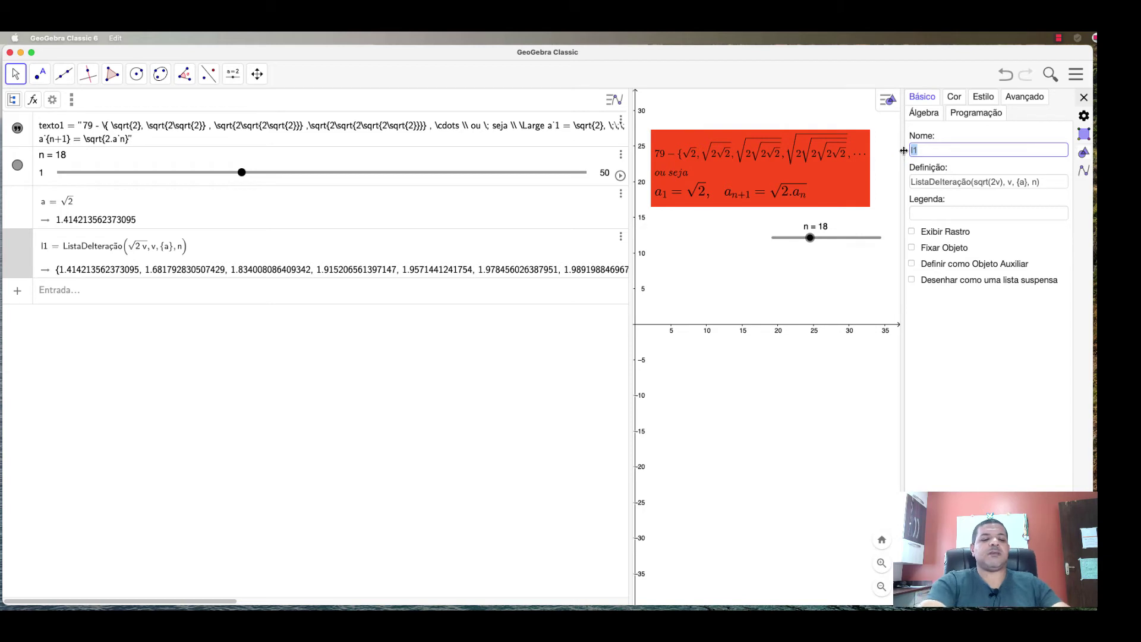
text(Raiz)
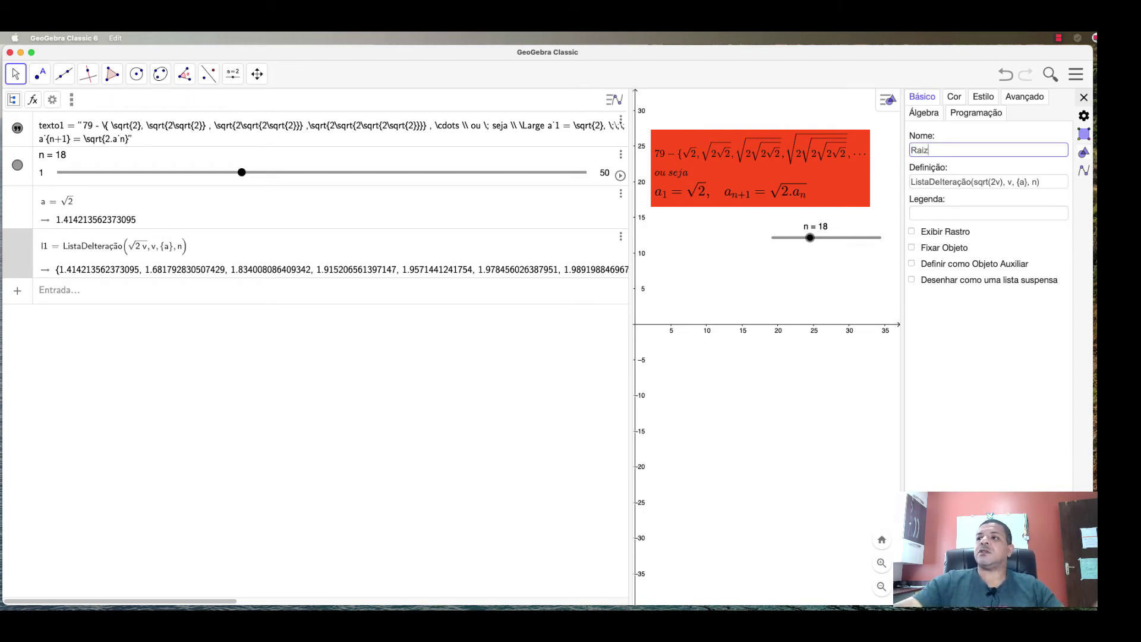
key(Return)
click(1083, 98)
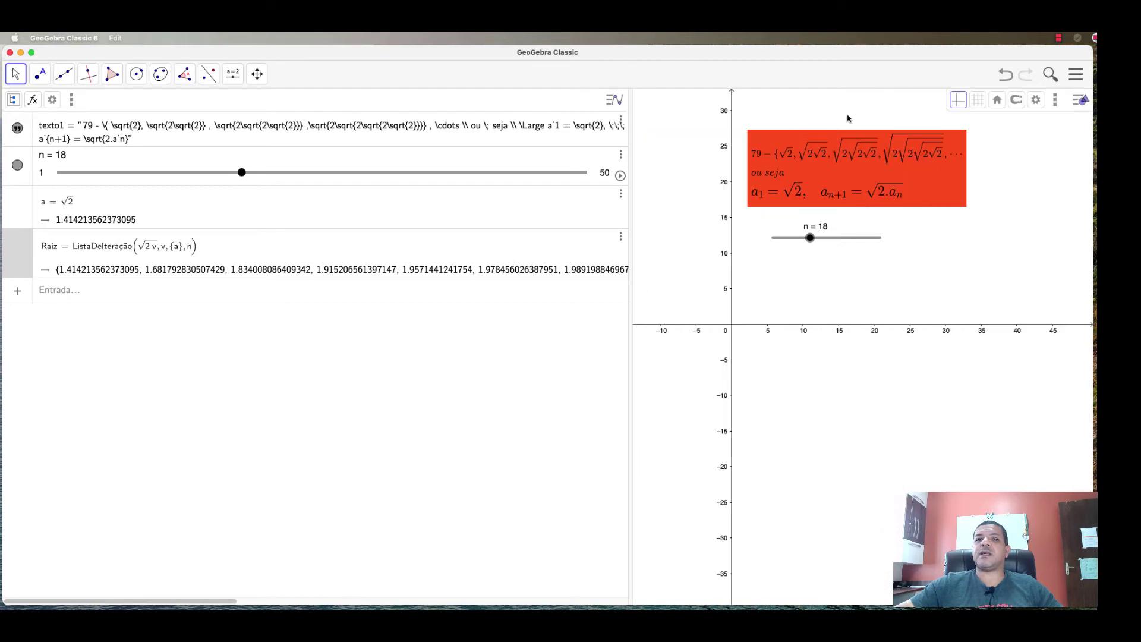
- Start a Sequência command in its expression, variable, initial and final value form, with the point (i, Raiz(i)) as the expression
click(58, 295)
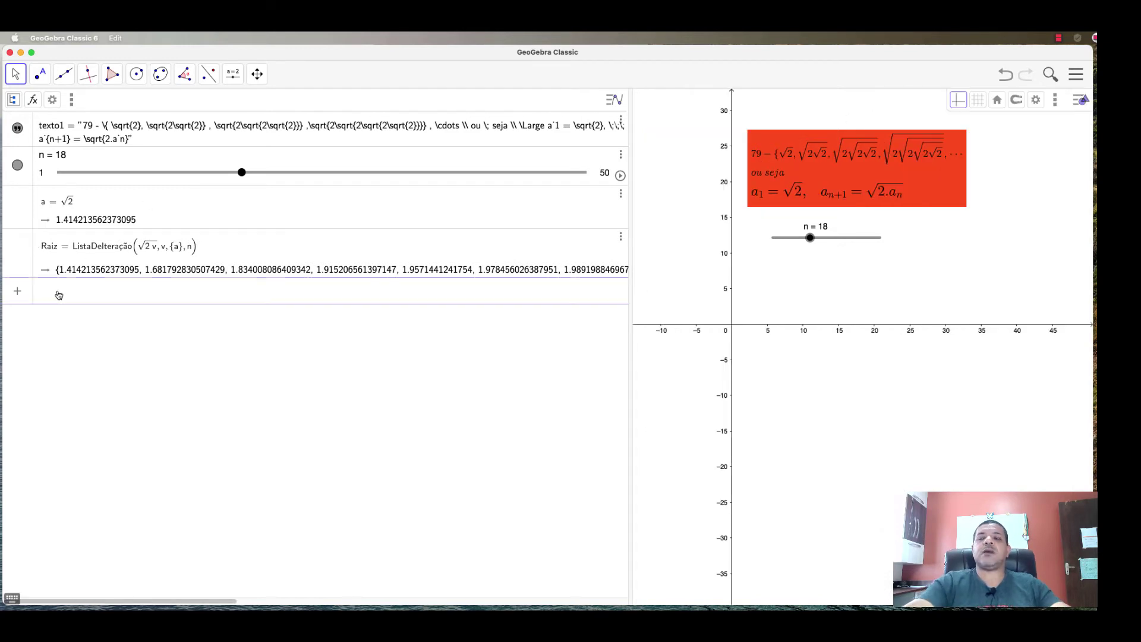
text(seq)
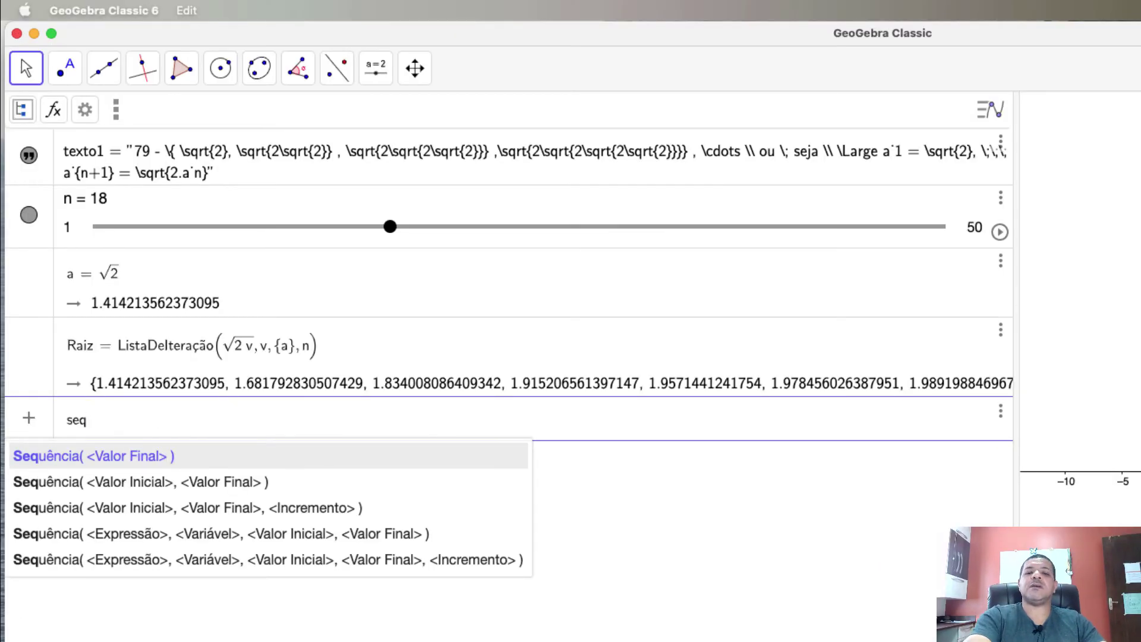
key(Down)
key(Down)
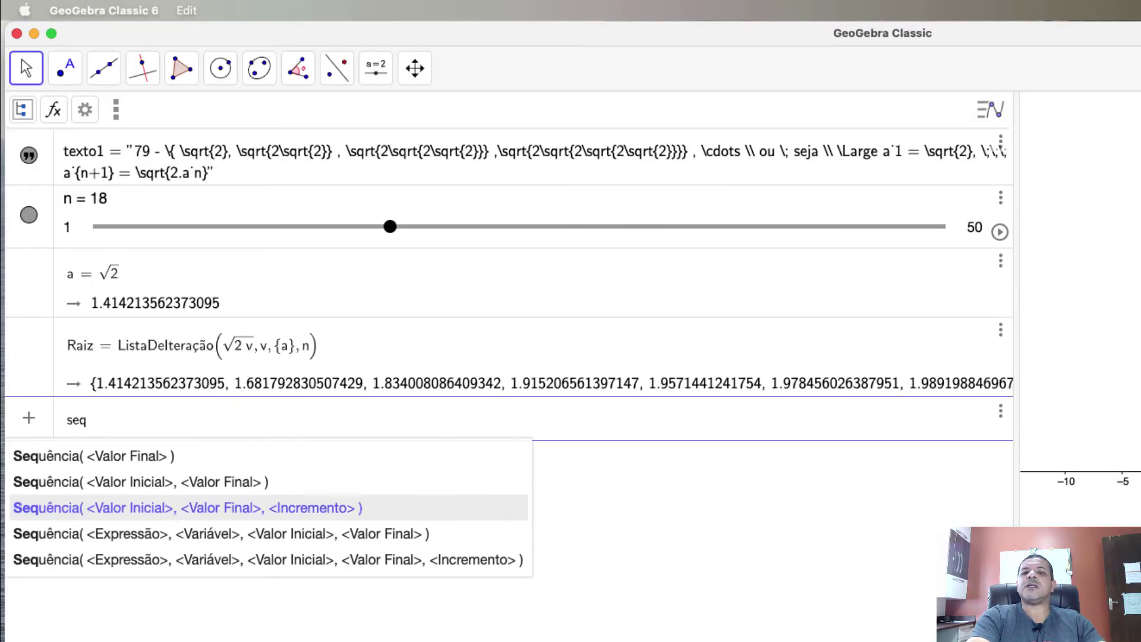
key(Down)
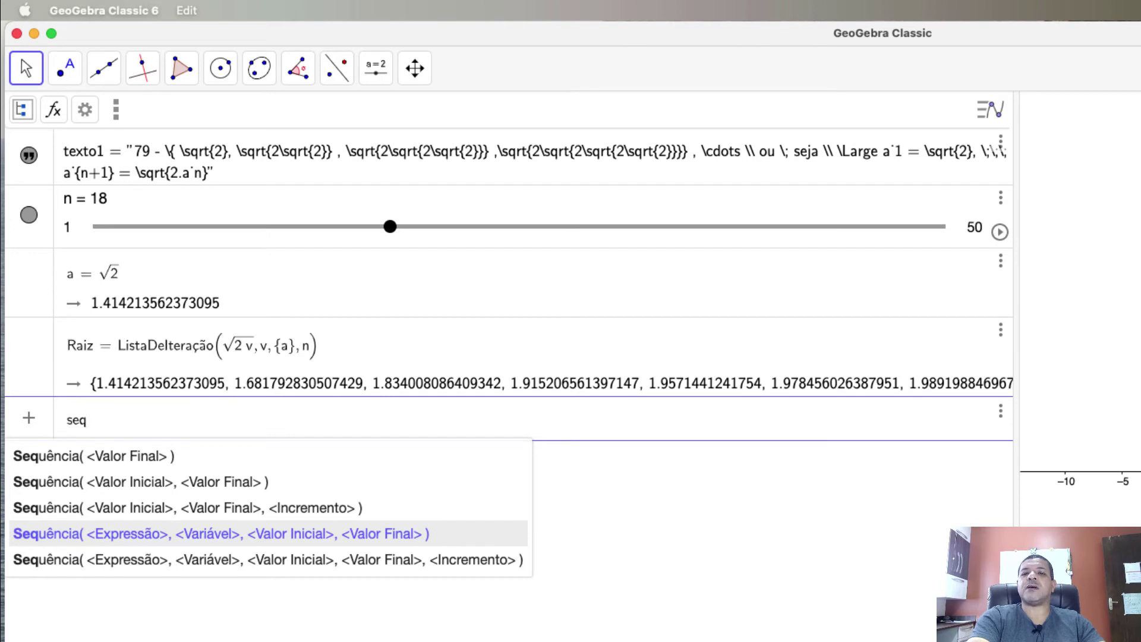
key(Return)
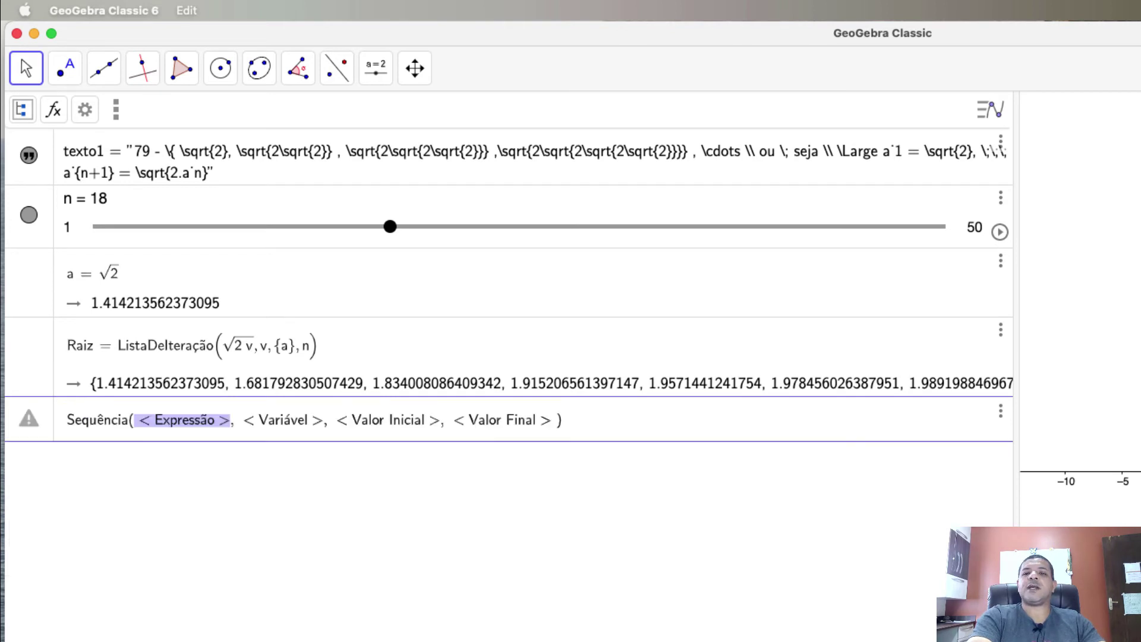
text(()
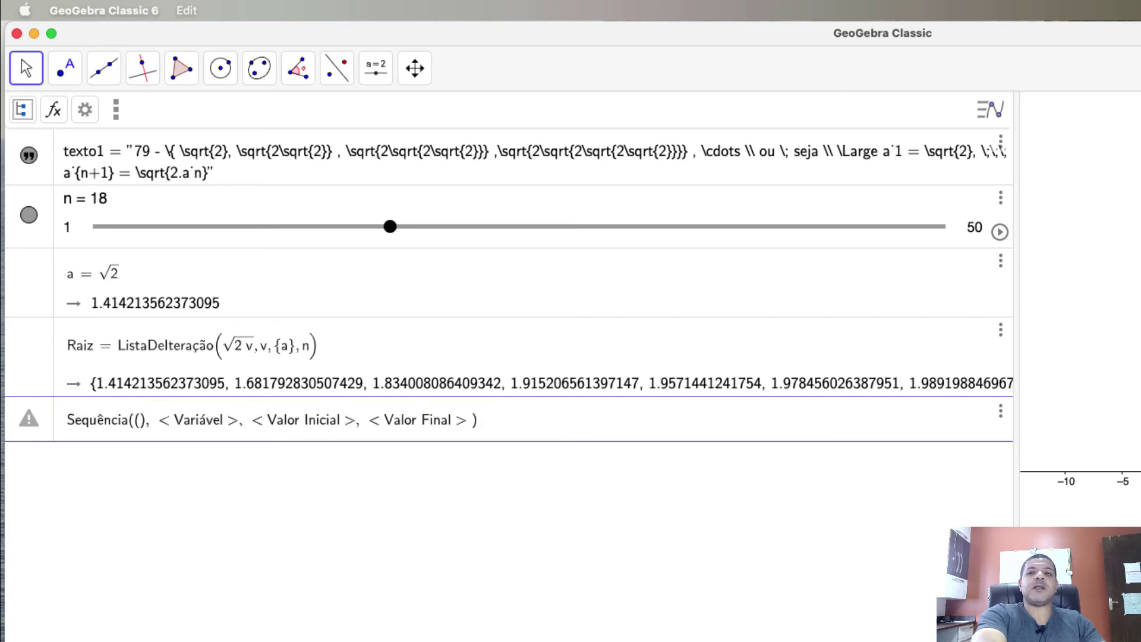
text(i)
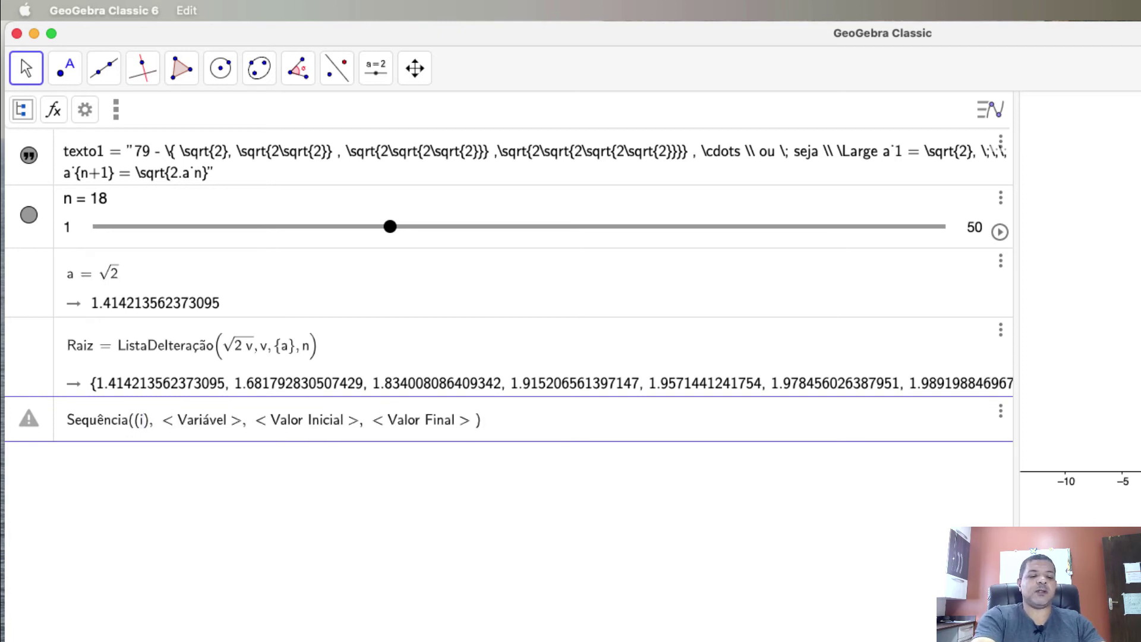
text(, )
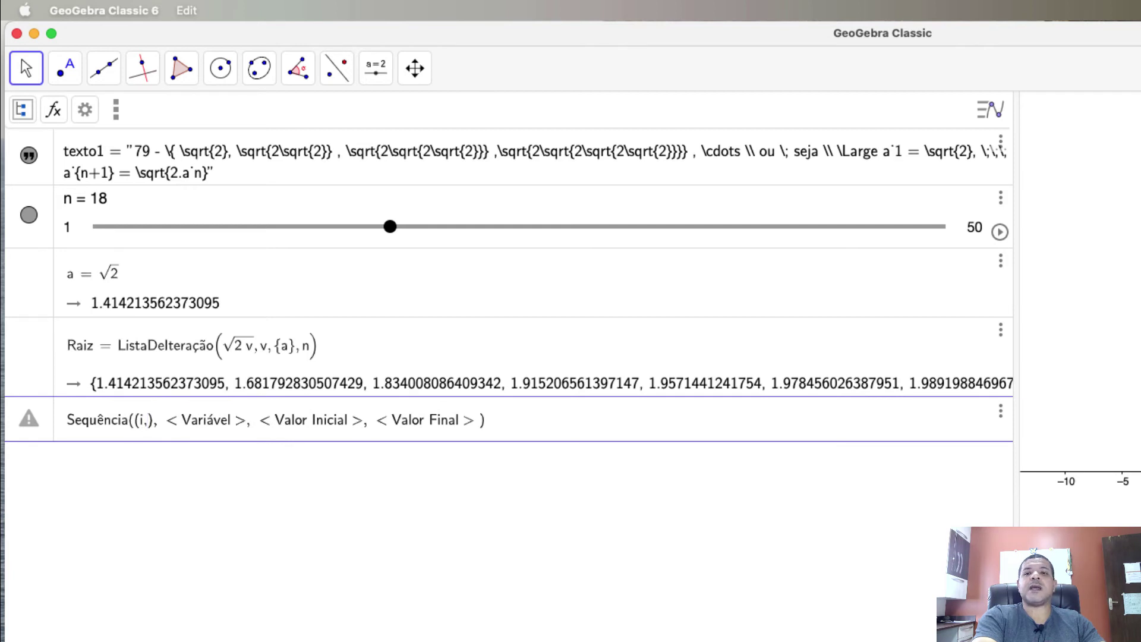
text(Ra)
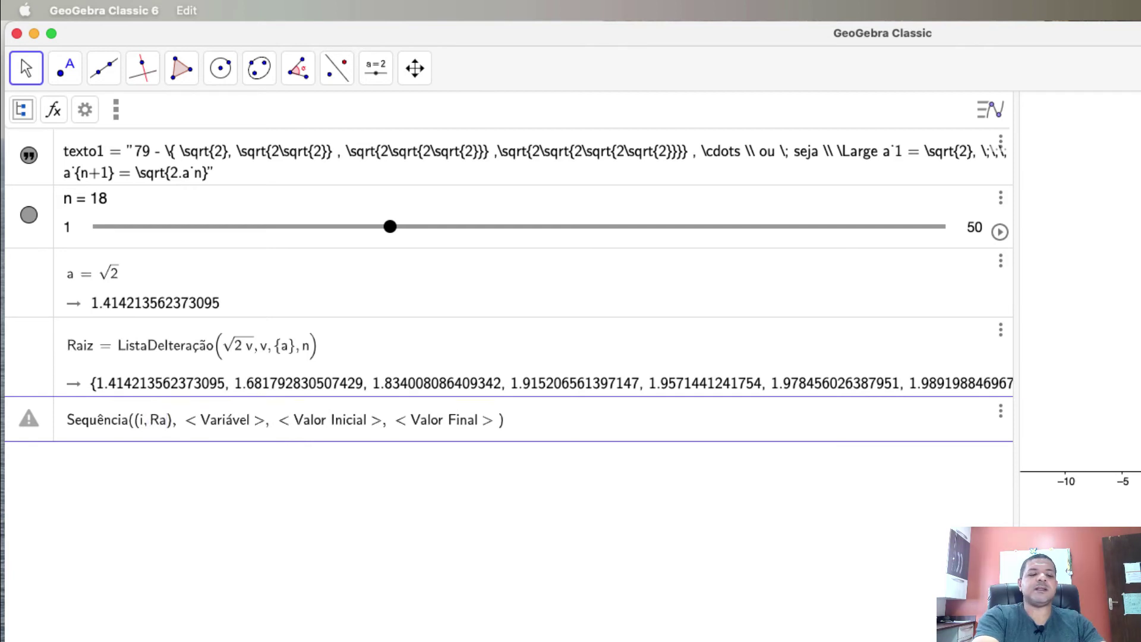
text(iz(i))
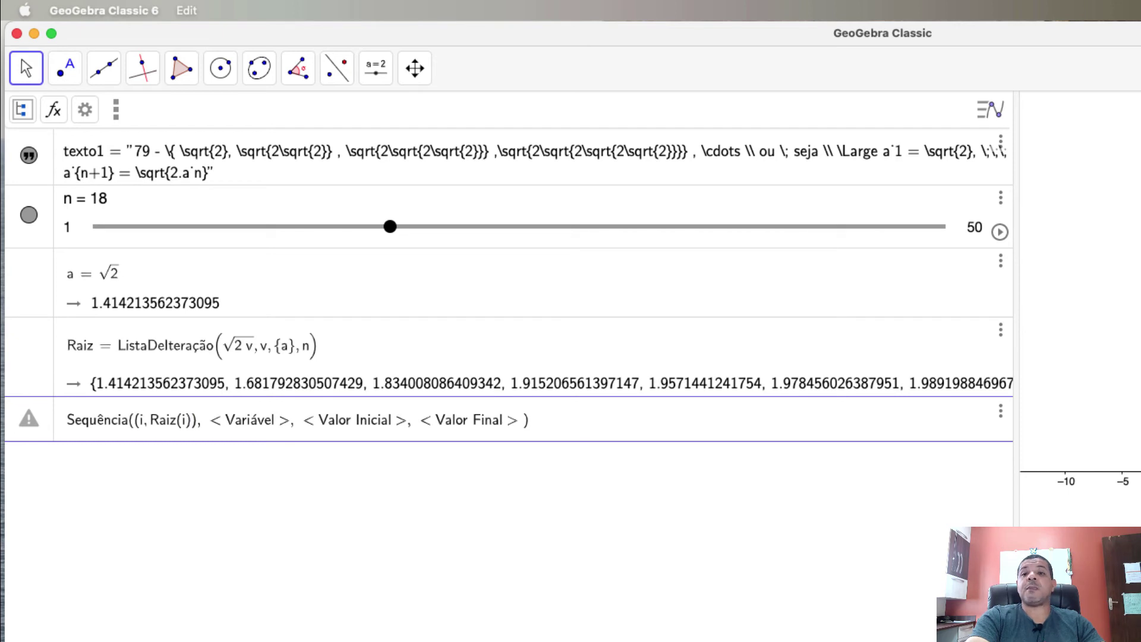
- Complete the Sequência command with variable i, initial value 1 and final value Comprimento(Raiz), and create the point list
text(, )
text(i)
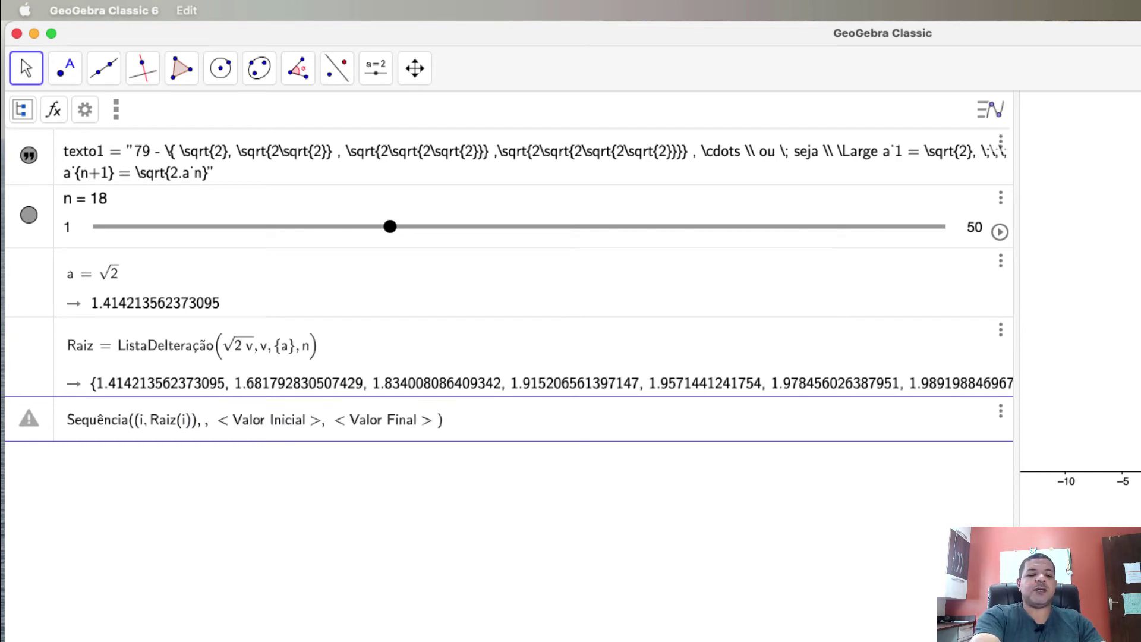
text(, )
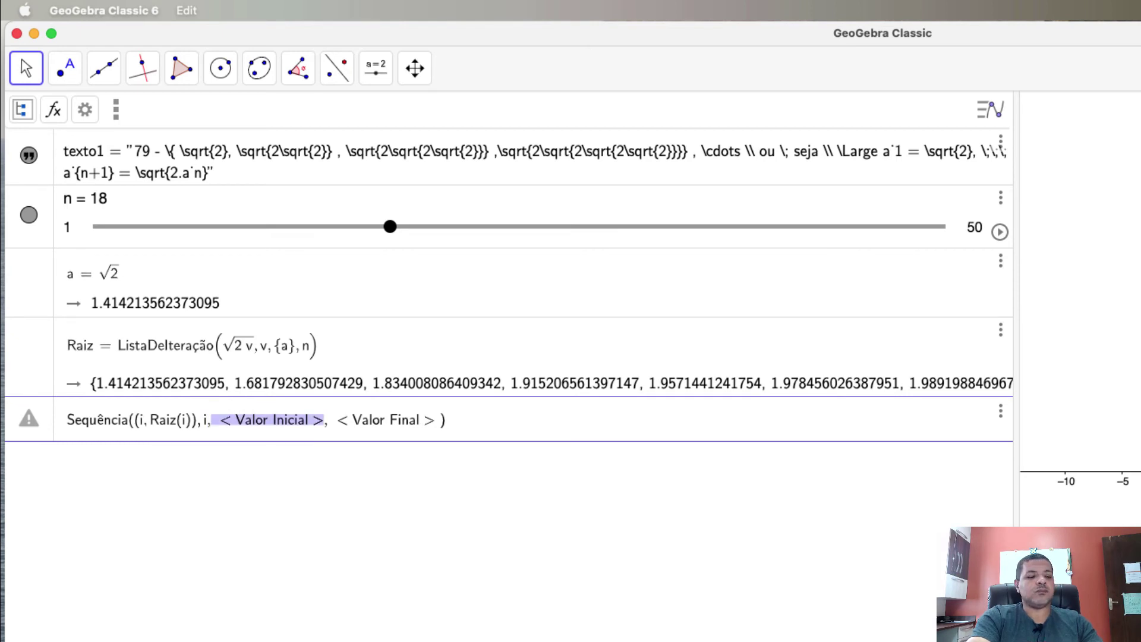
text(1, )
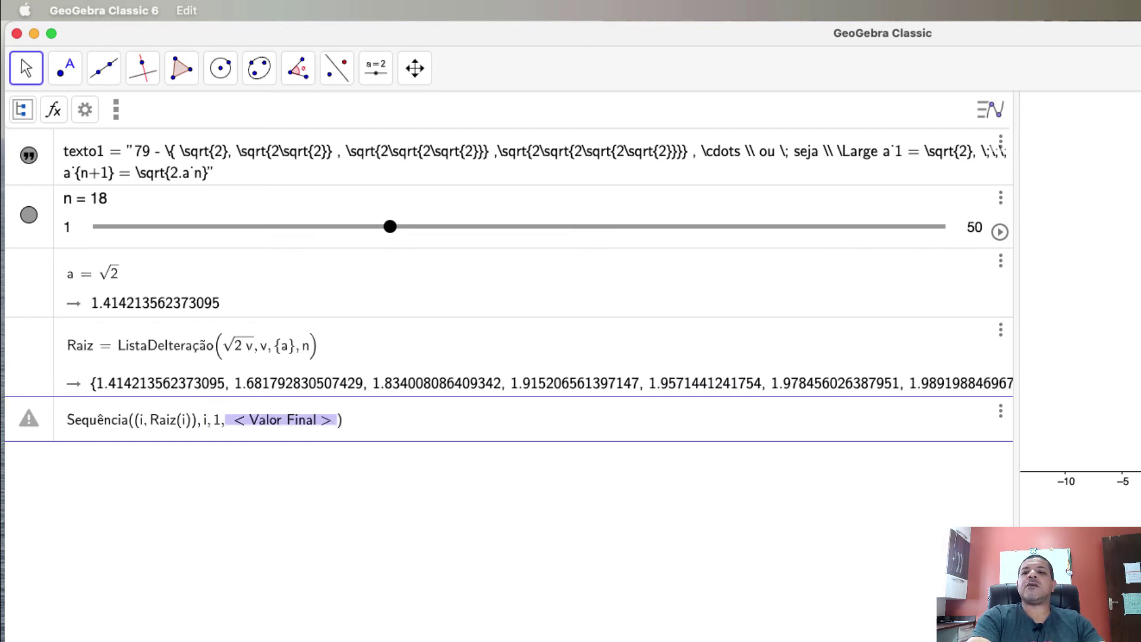
text(comp)
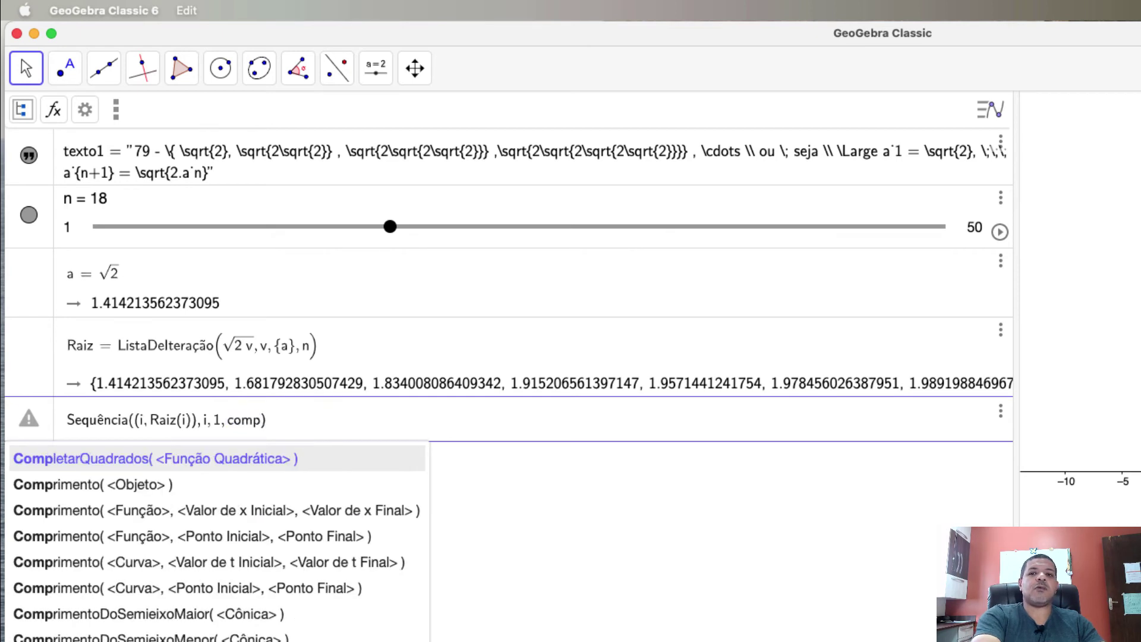
text(r)
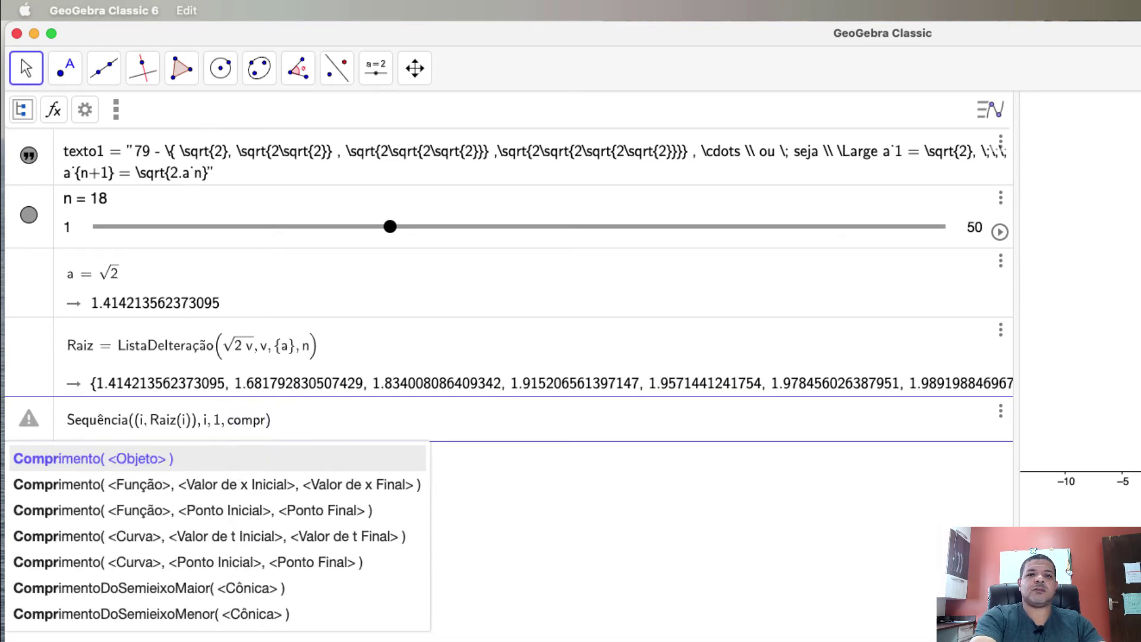
key(Return)
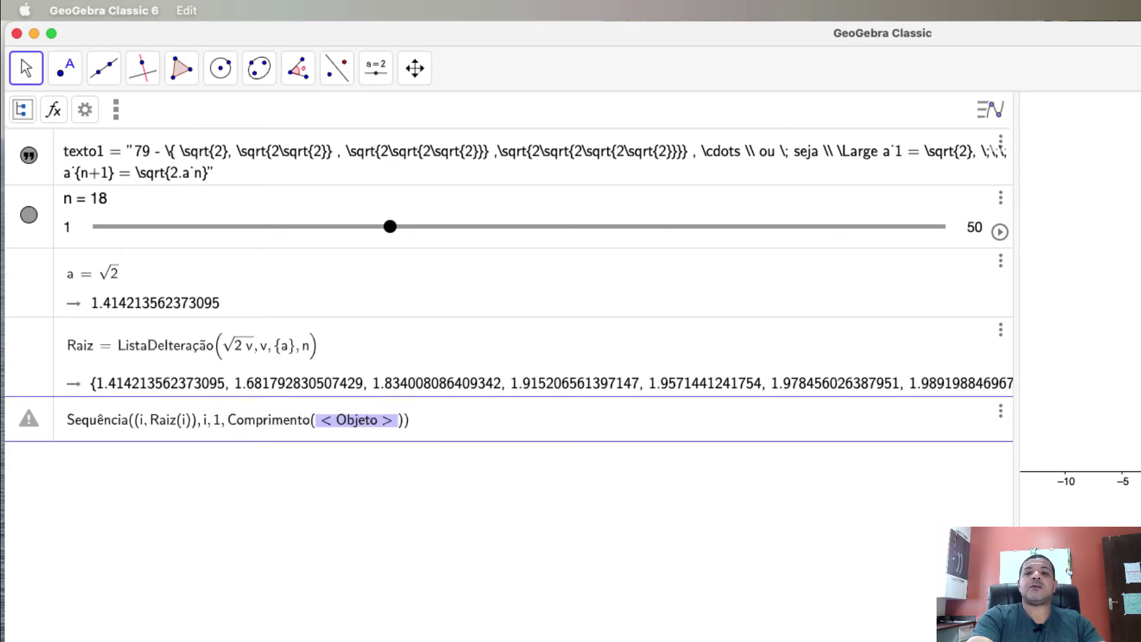
key(BackSpace)
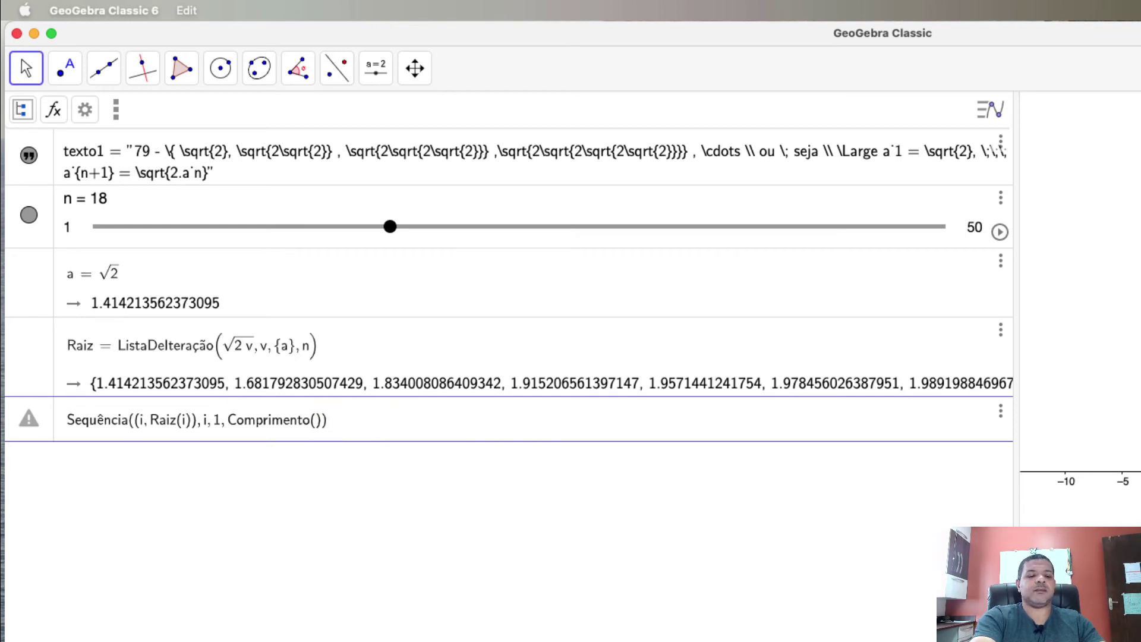
text(Raiz)
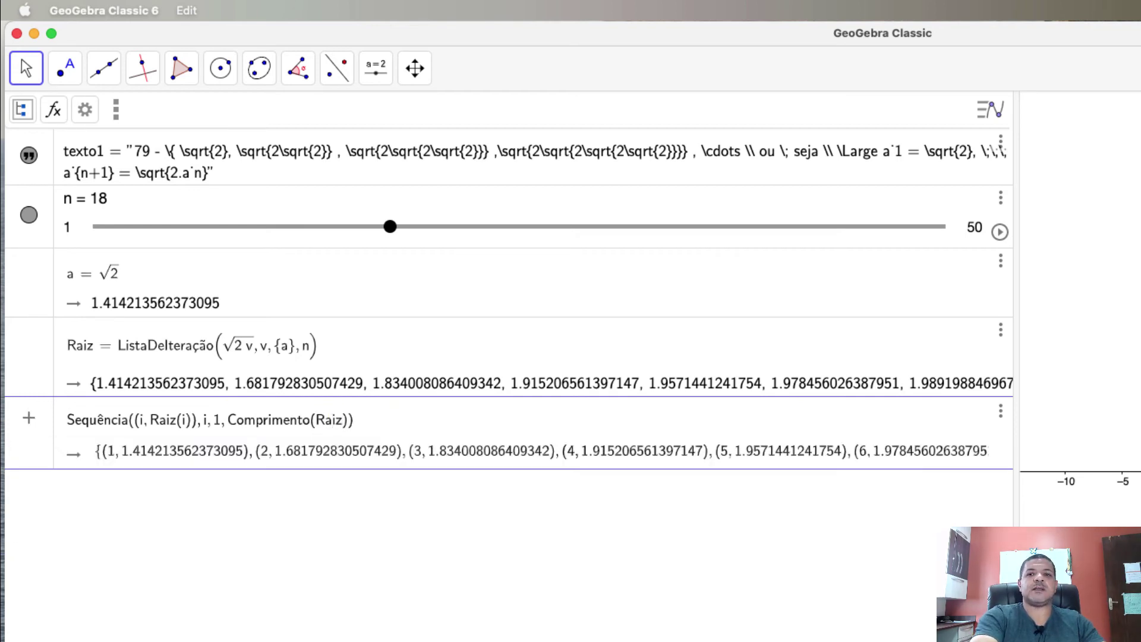
key(Return)
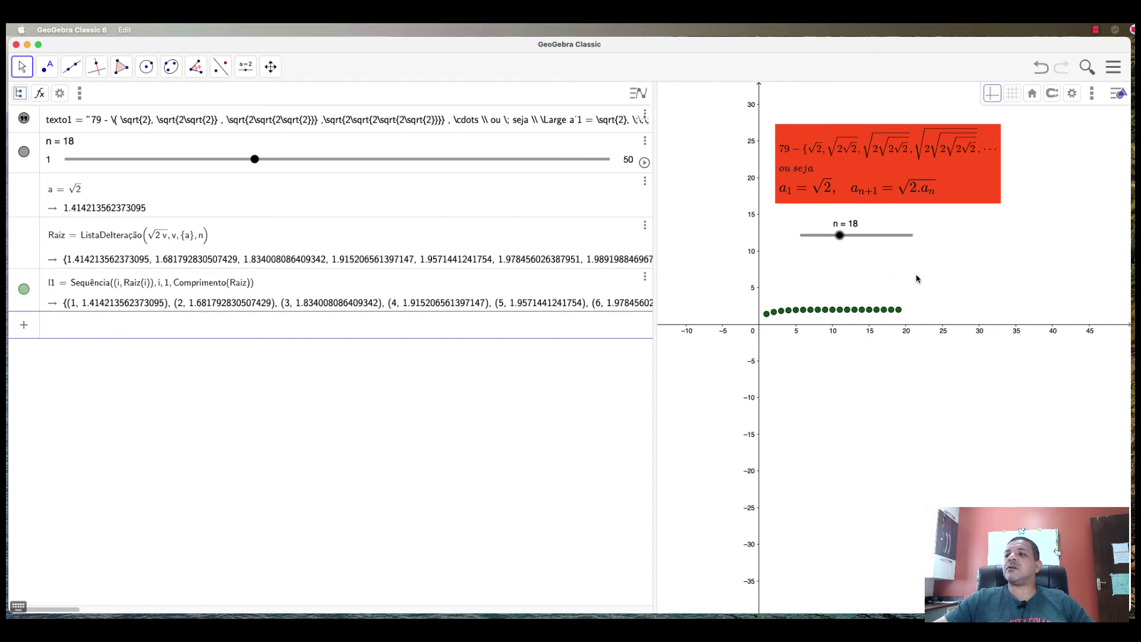
- Set slider n to 50 and examine the plotted sequence points up close along the x-axis
drag(255, 162, 609, 196)
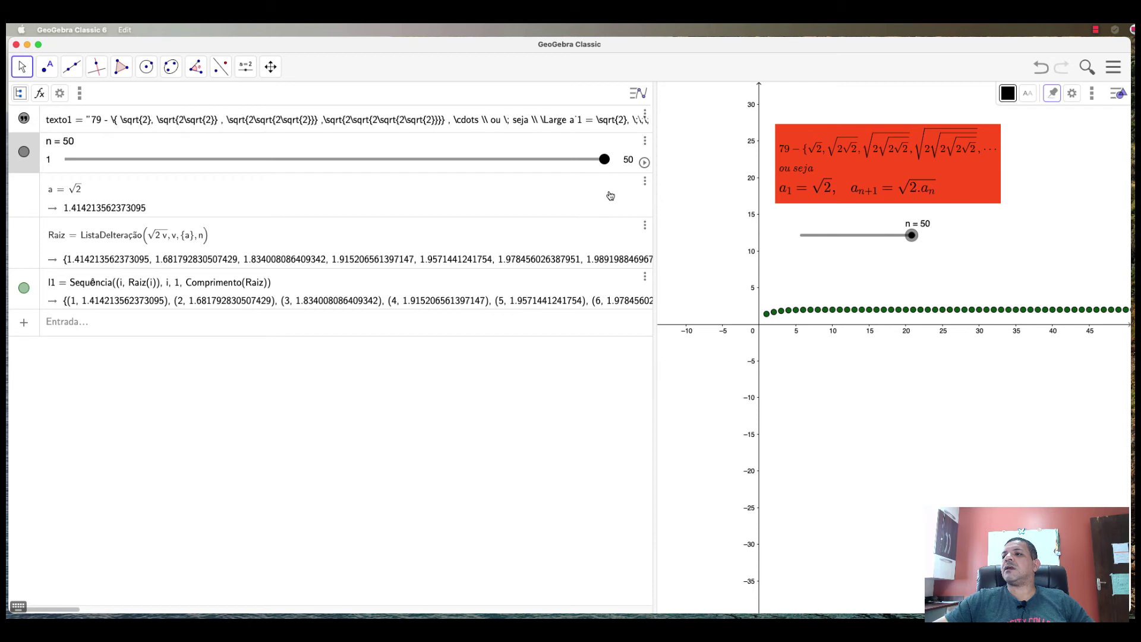
drag(718, 311, 694, 308)
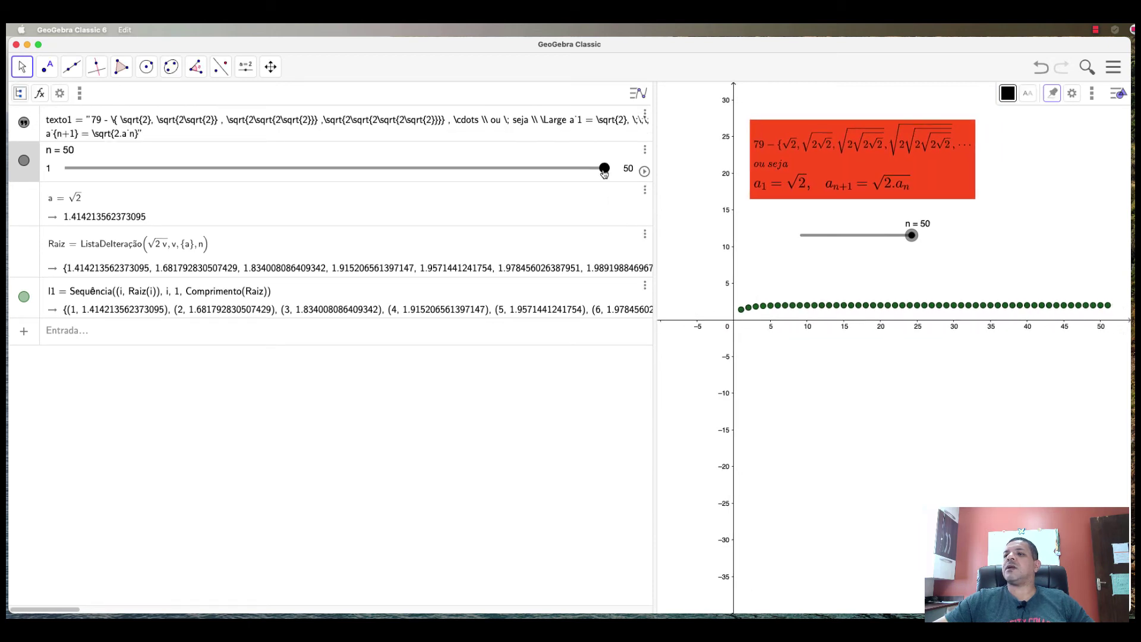
scroll(799, 292, up, 2)
scroll(800, 291, up, 1)
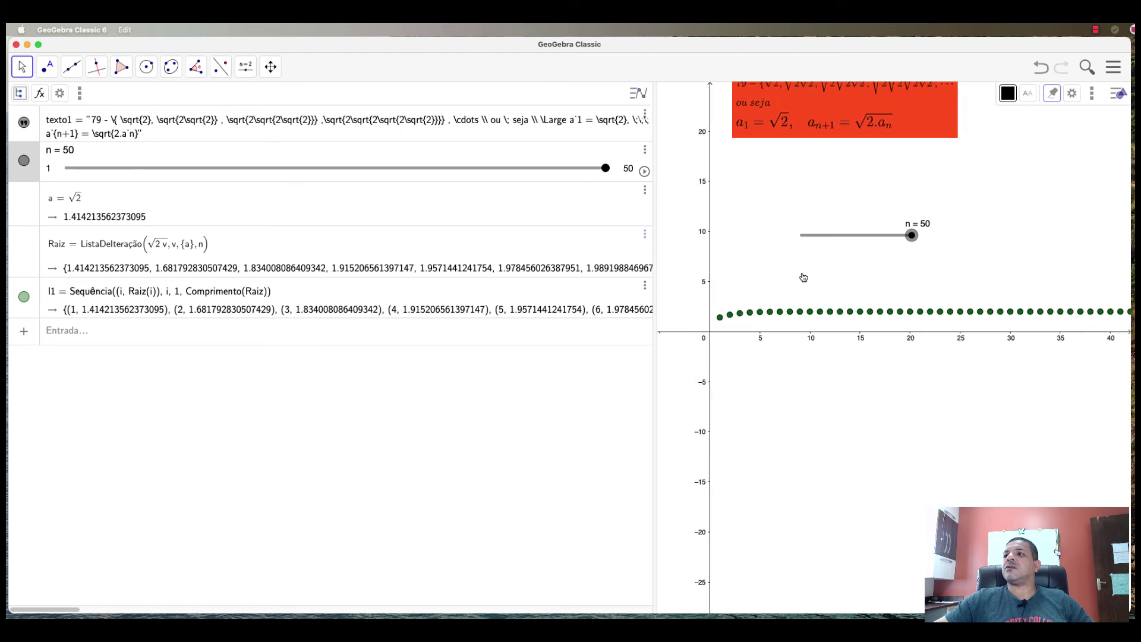
- Move the red formula text down so it fits fully above the slider, and set slider n to 26
drag(834, 124, 833, 174)
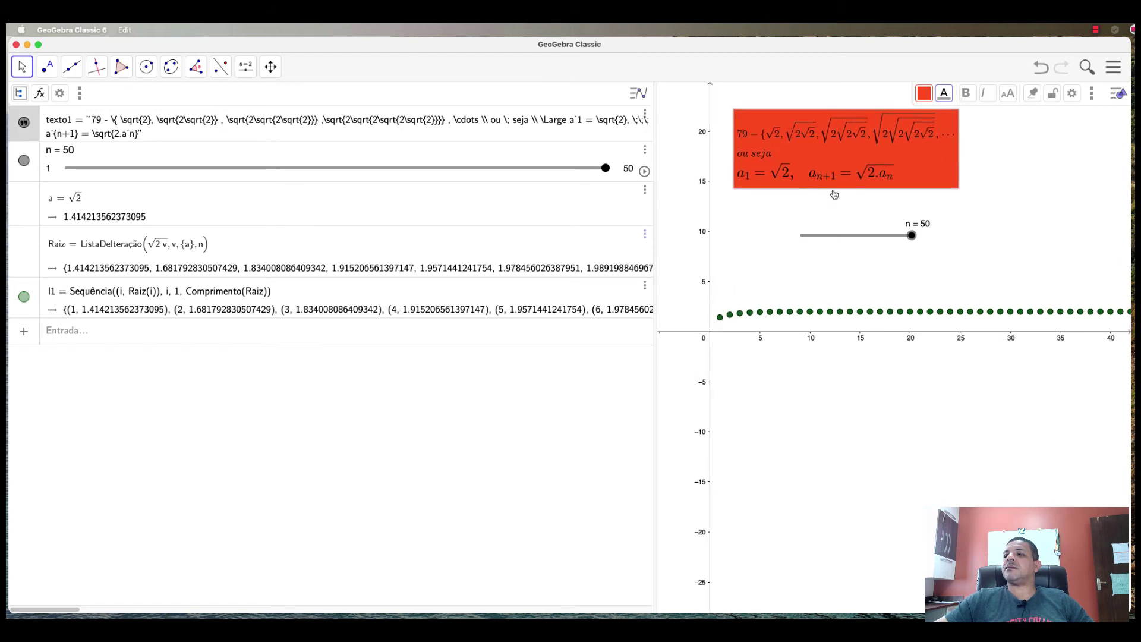
click(830, 283)
drag(831, 284, 825, 280)
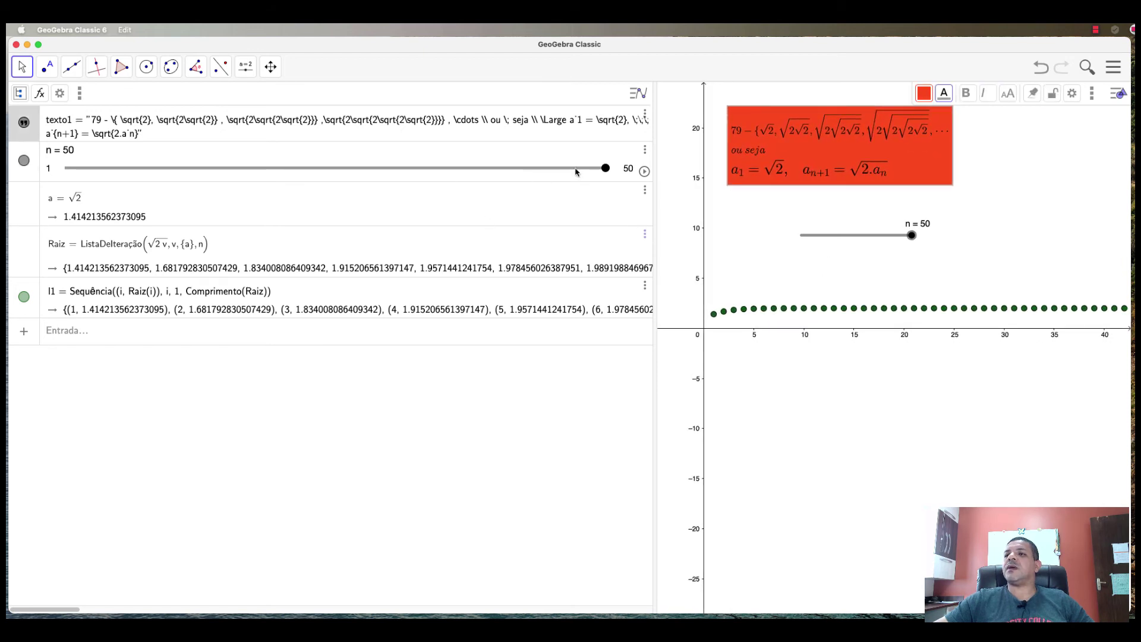
drag(604, 170, 343, 196)
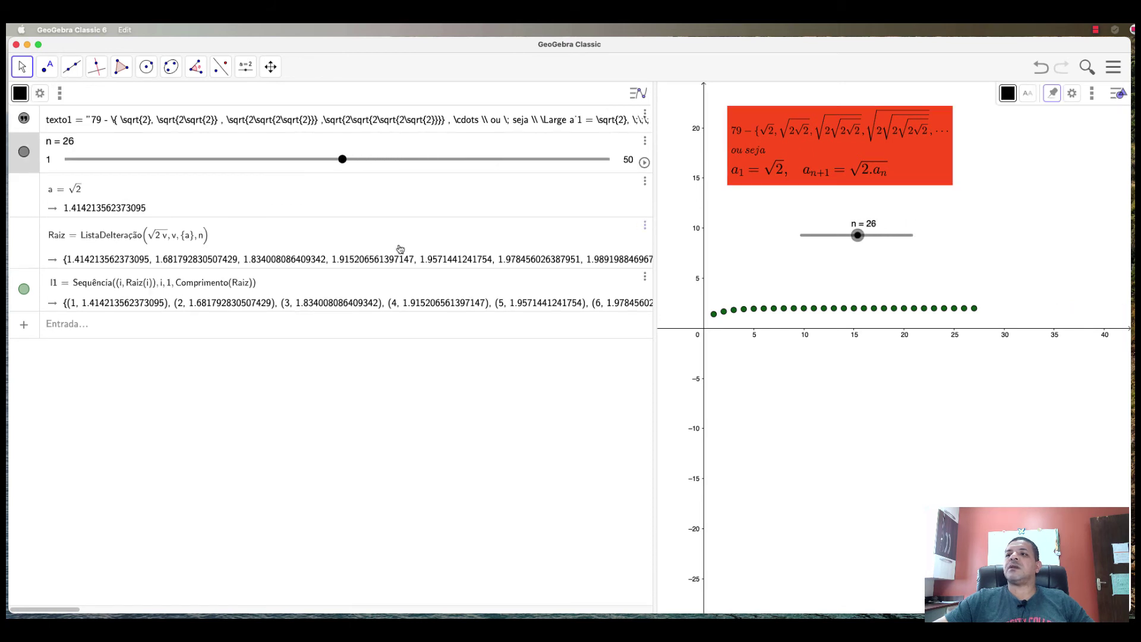
- Add the horizontal line y = 2 as the limit reference for the plotted sequence points
click(131, 331)
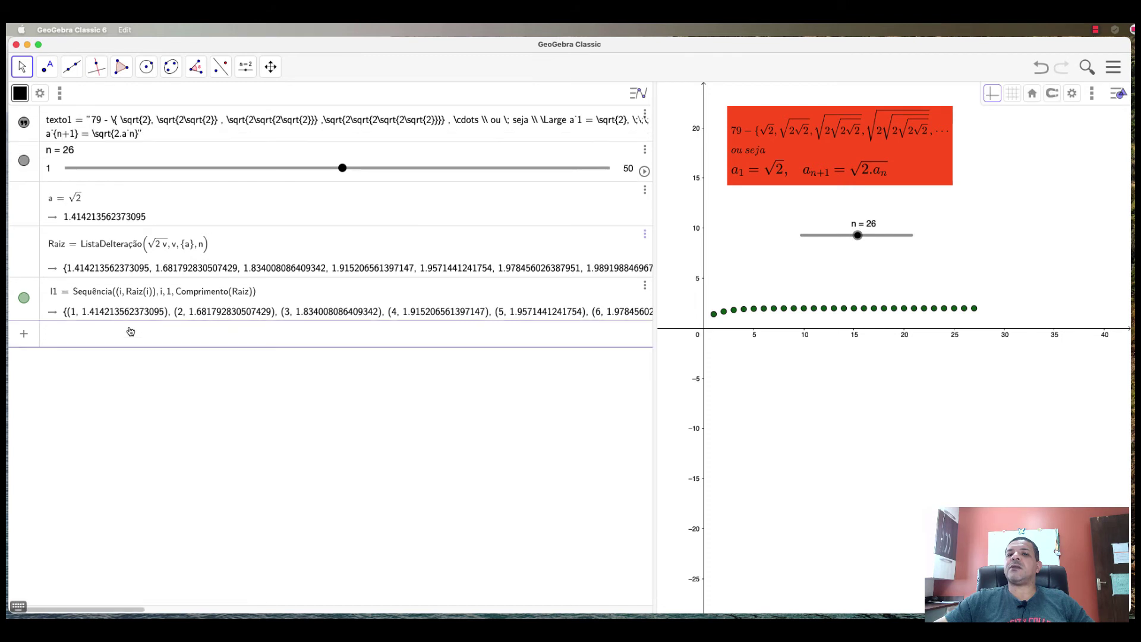
text(y)
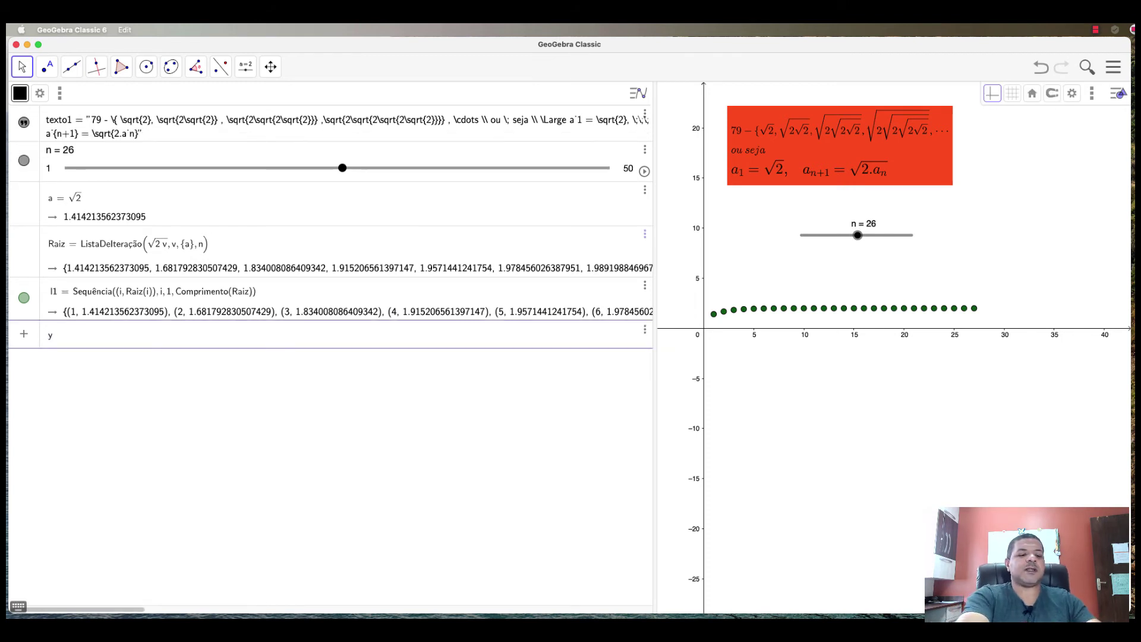
text( = 2)
key(Return)
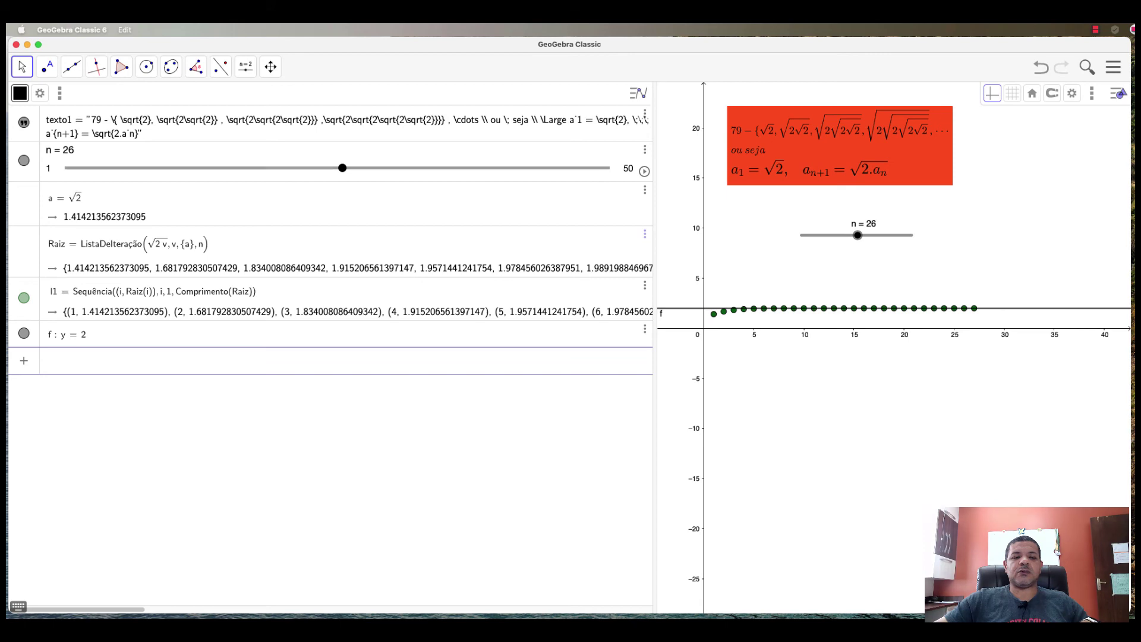
- Switch to the Cálculo 2 textbook PDF in Preview, examine exercises 79 to 82 on page 634, and return to GeoGebra
key(super+Tab)
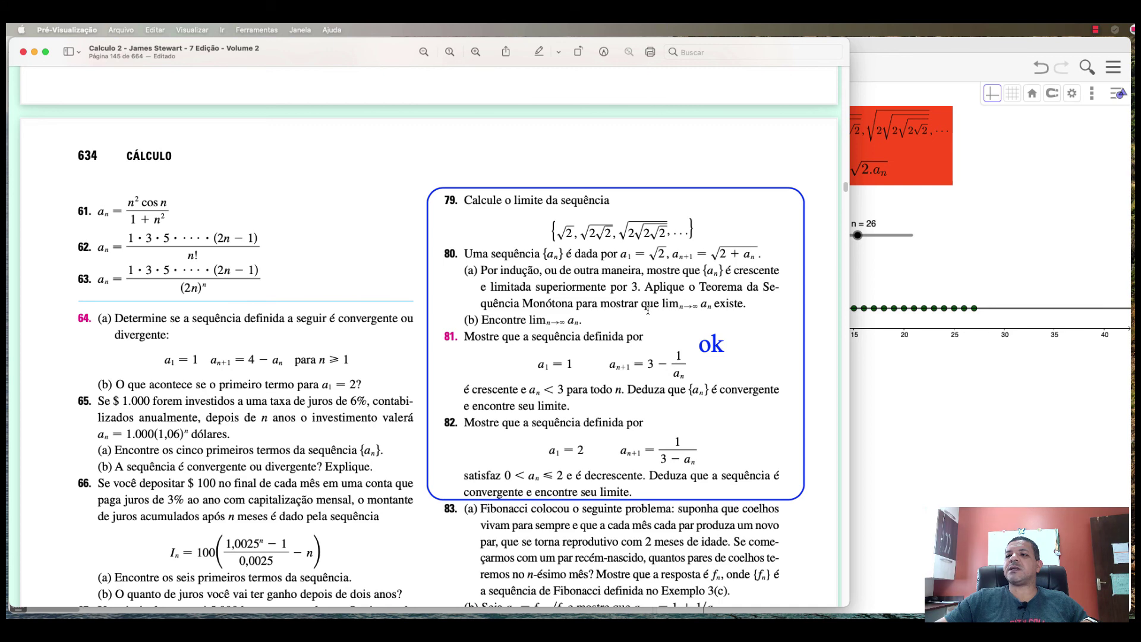
scroll(621, 312, down, 2)
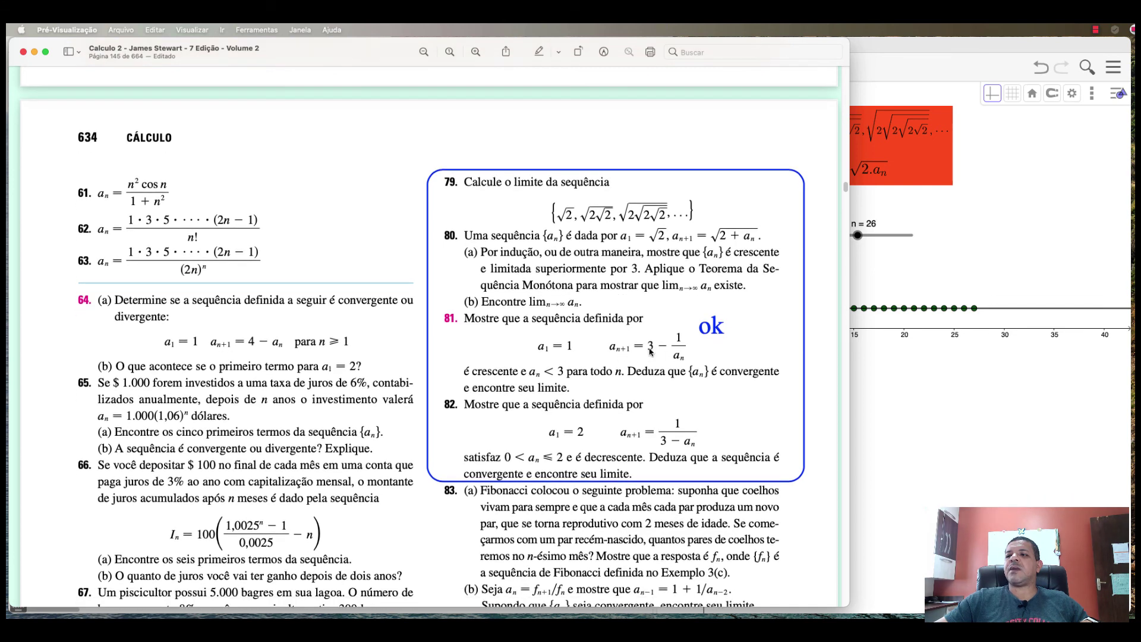
scroll(682, 364, down, 3)
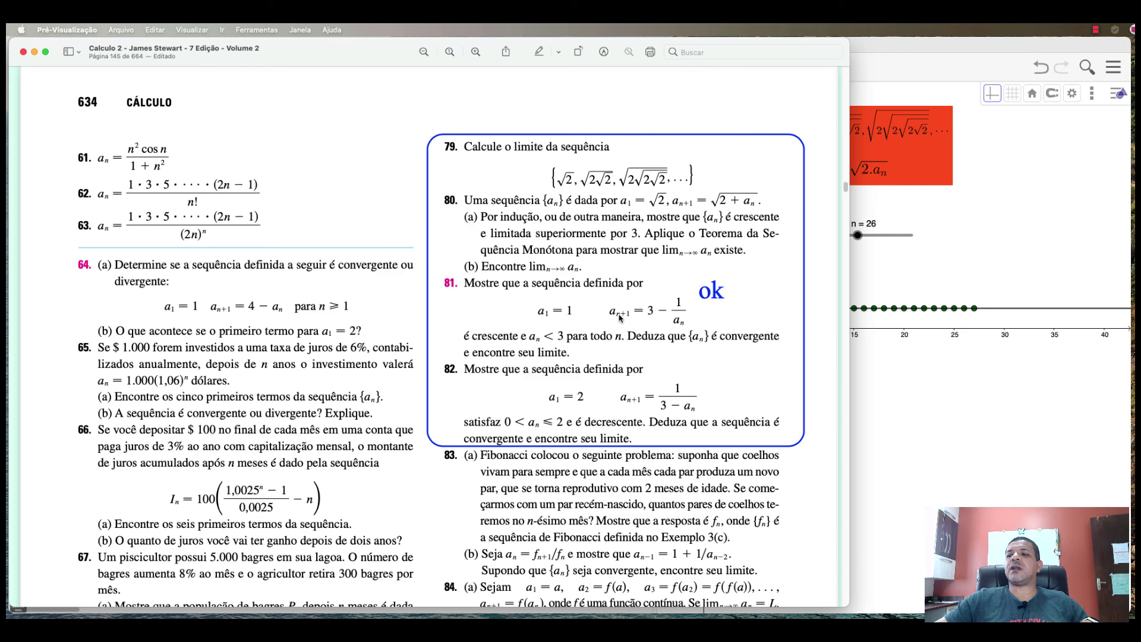
click(924, 415)
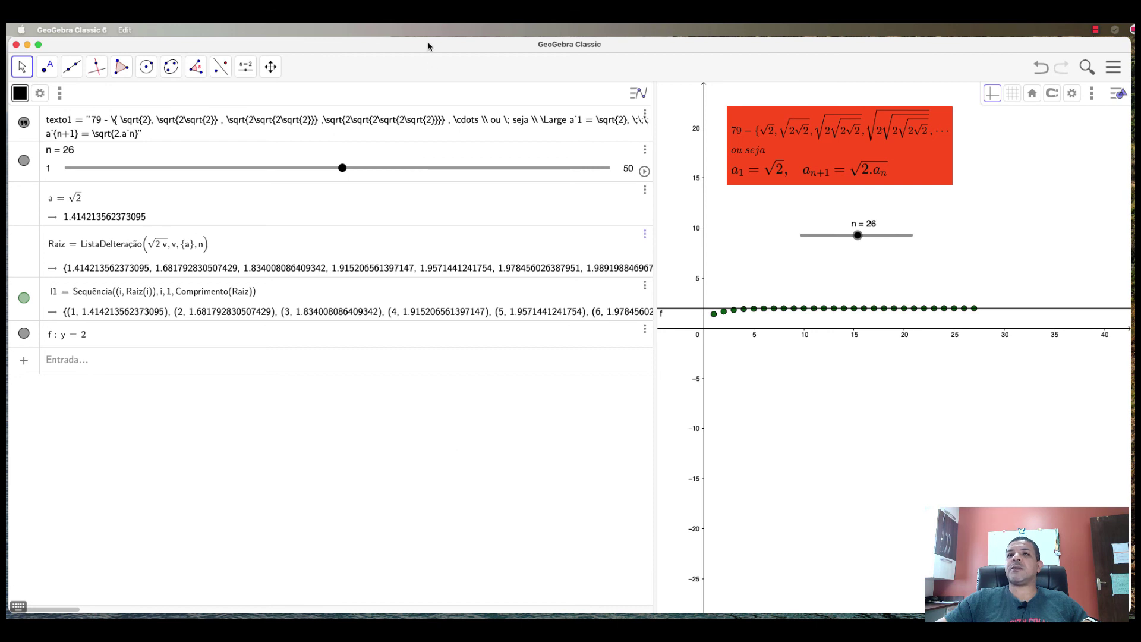
drag(428, 46, 429, 48)
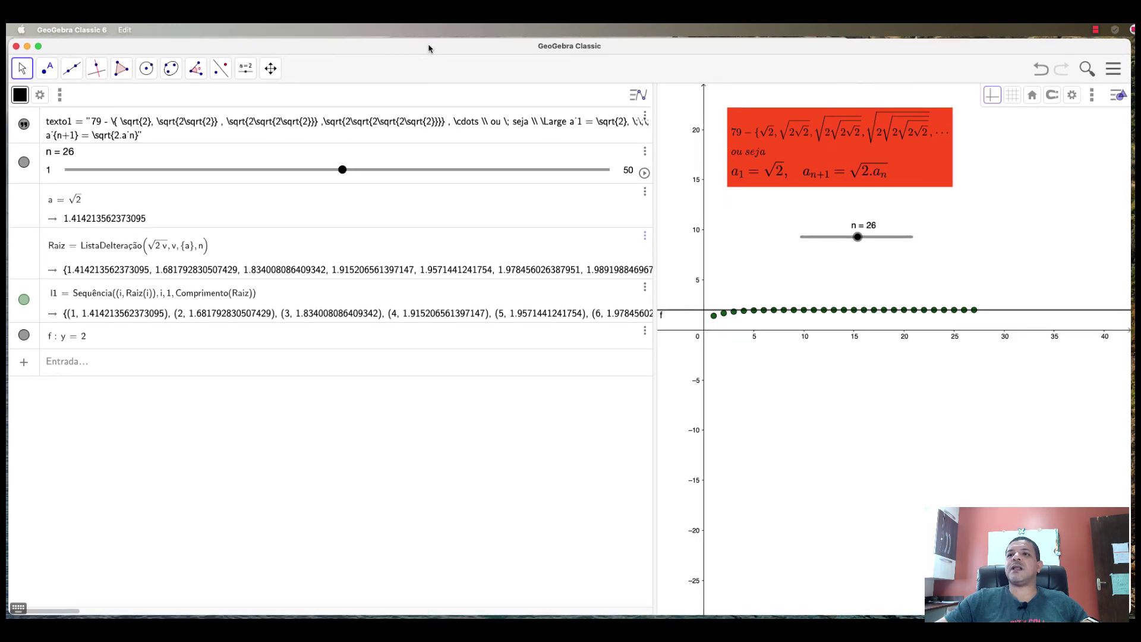